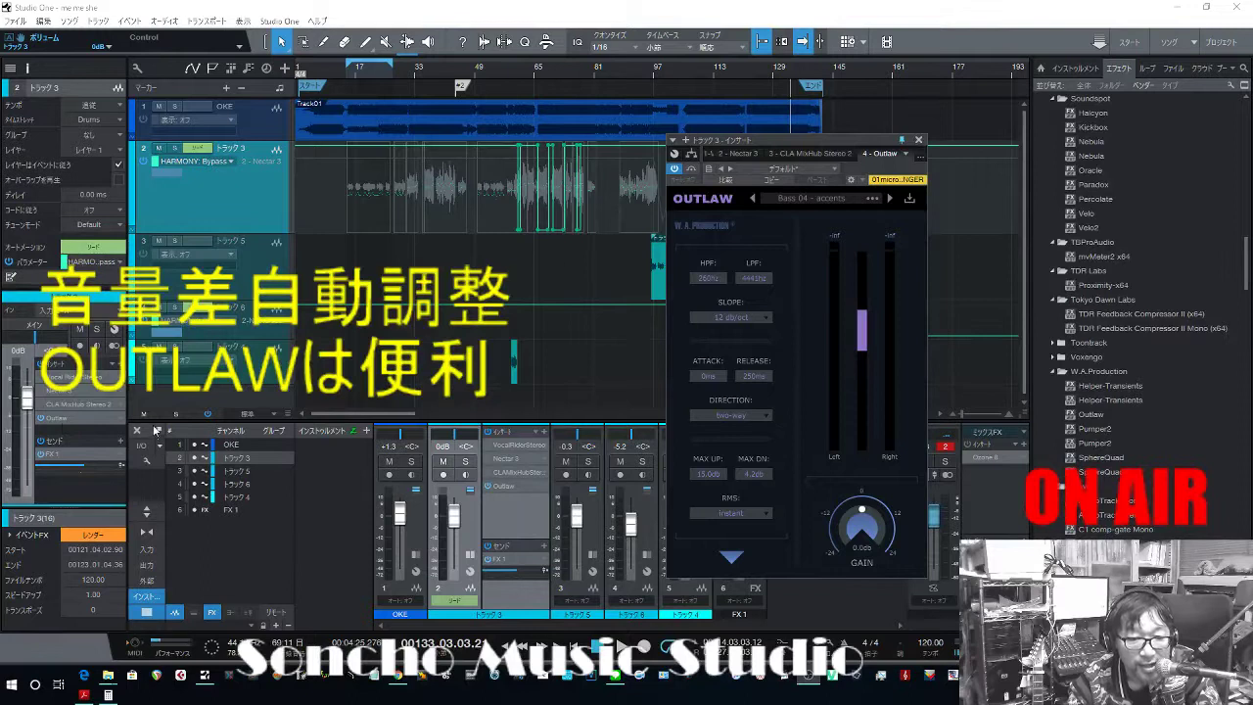
Bypass the Outlaw insert and mute the FX 1 send on トラック 3, and play the song from bar 14.
click(42, 419)
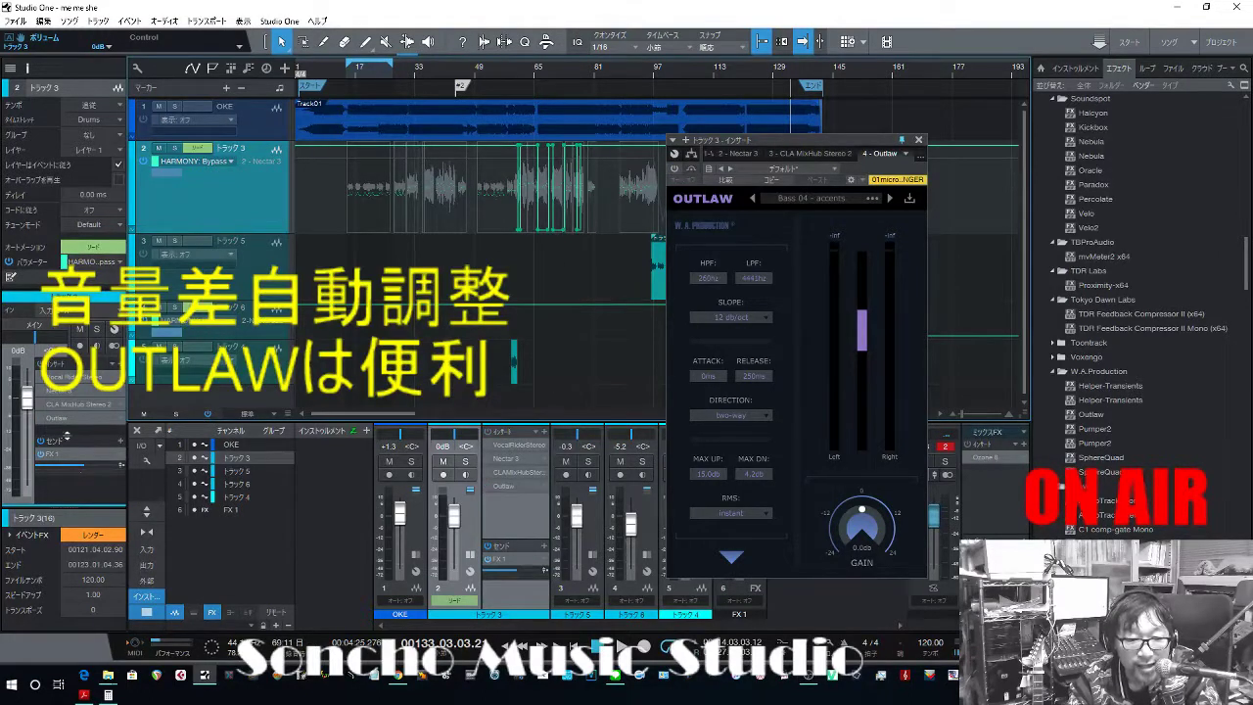
click(41, 455)
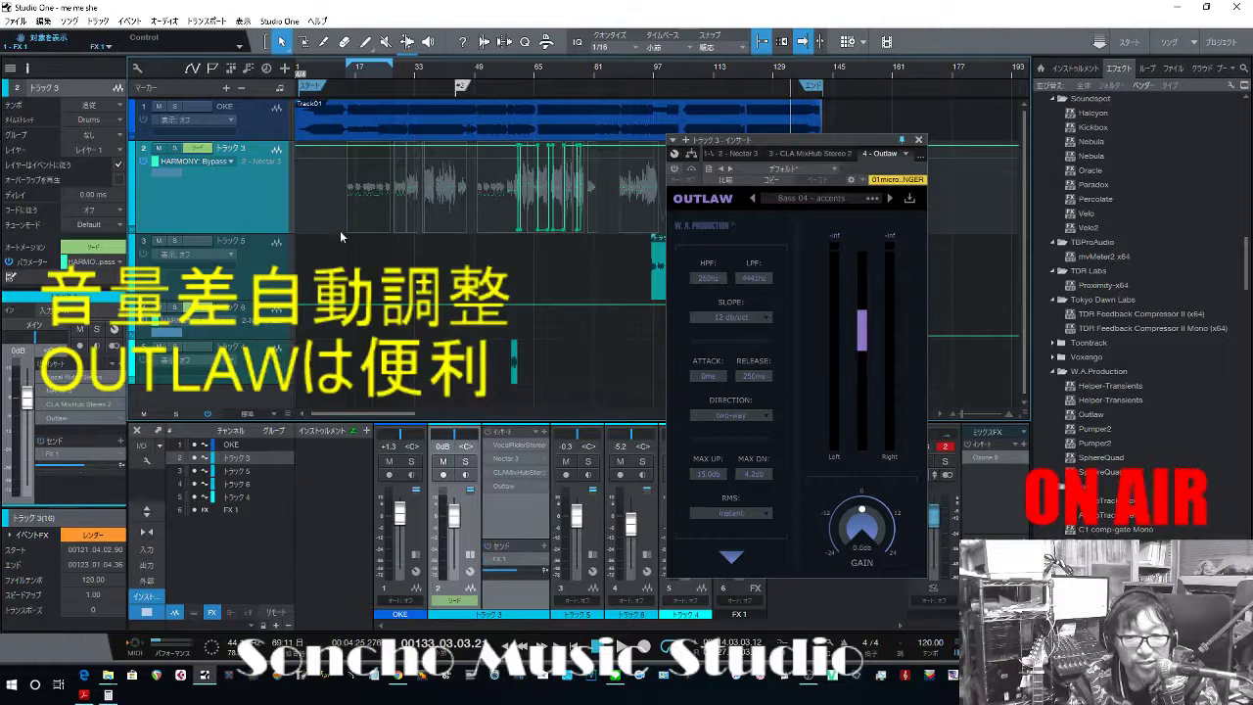
click(345, 255)
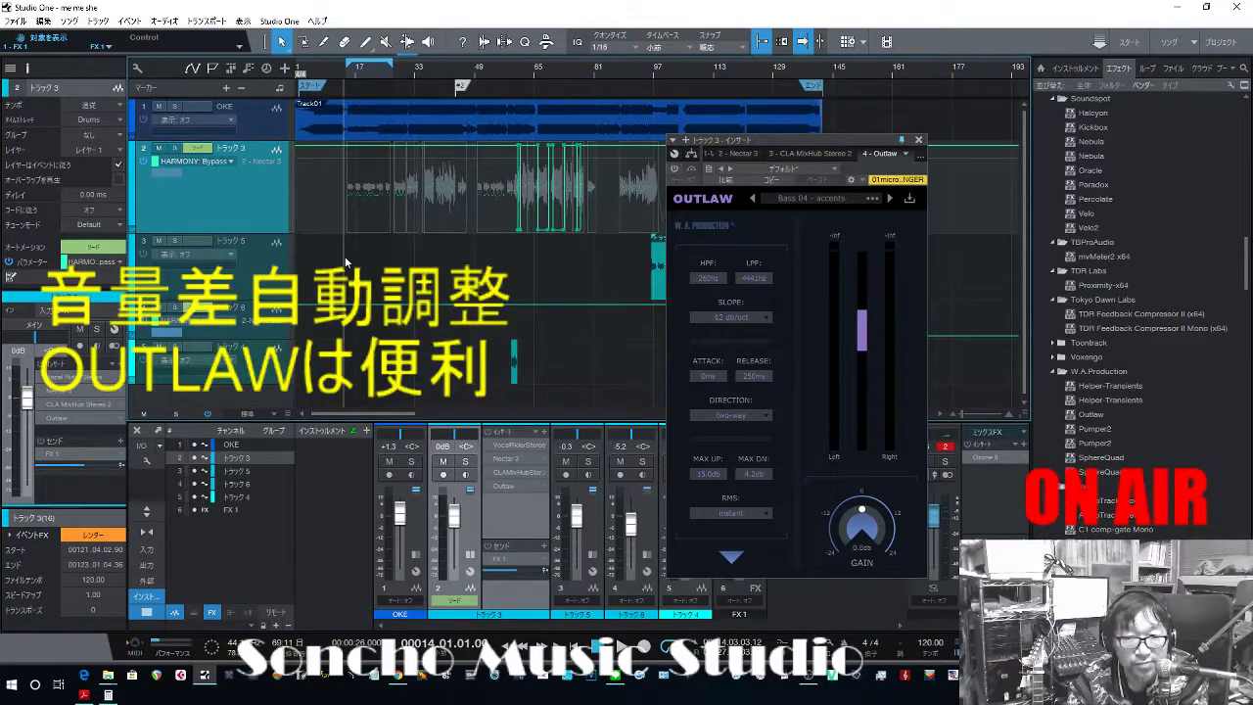
key(space)
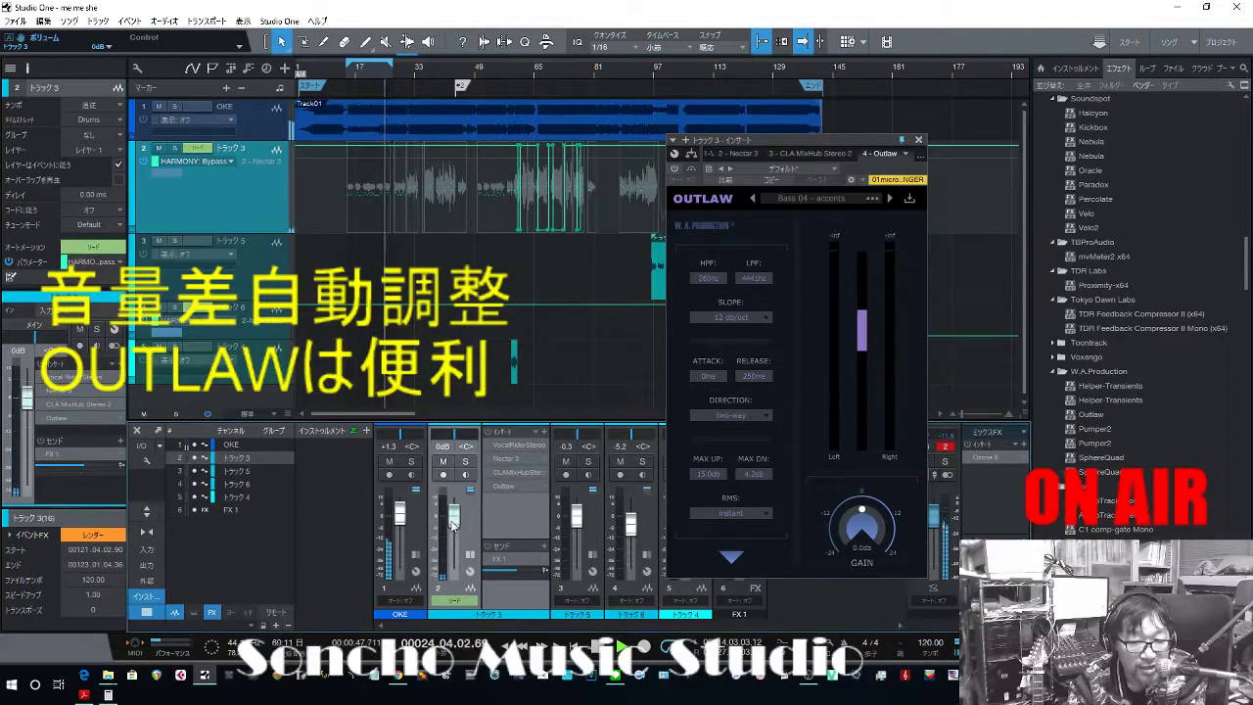
Try lowering the トラック 3 fader to -6.6 dB during playback, and audition the louder section around bar 64.
drag(451, 522, 452, 535)
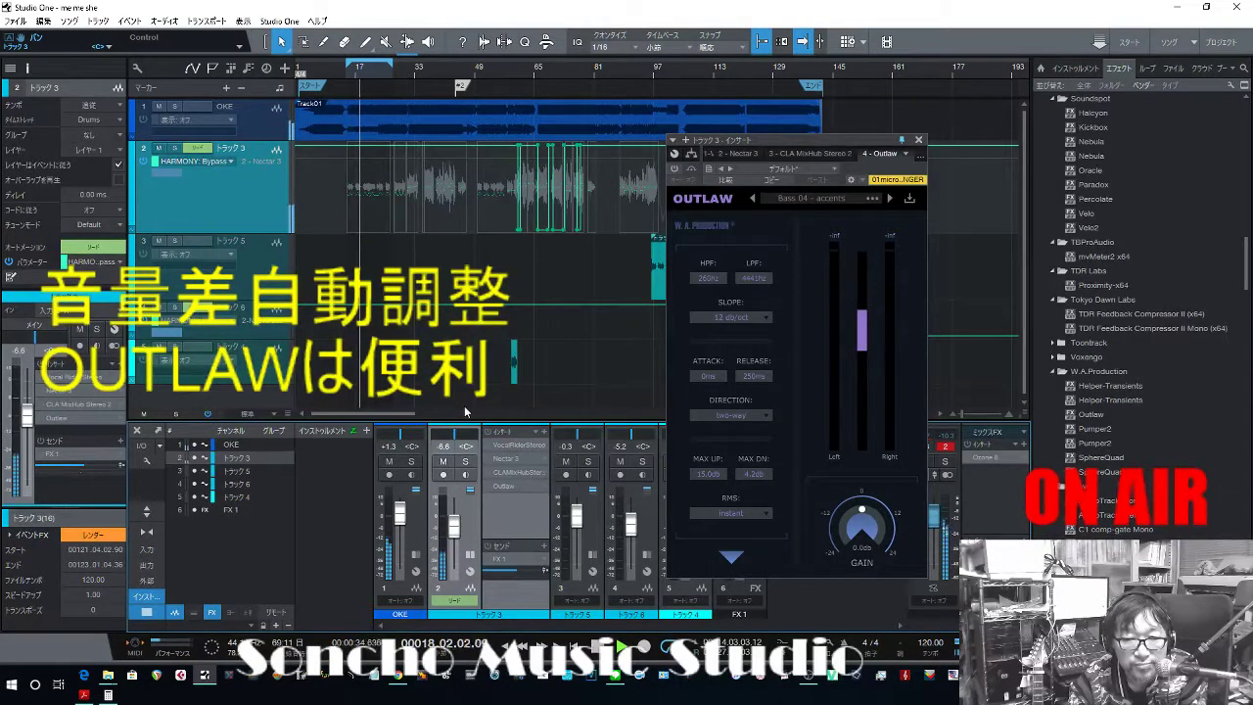
click(529, 252)
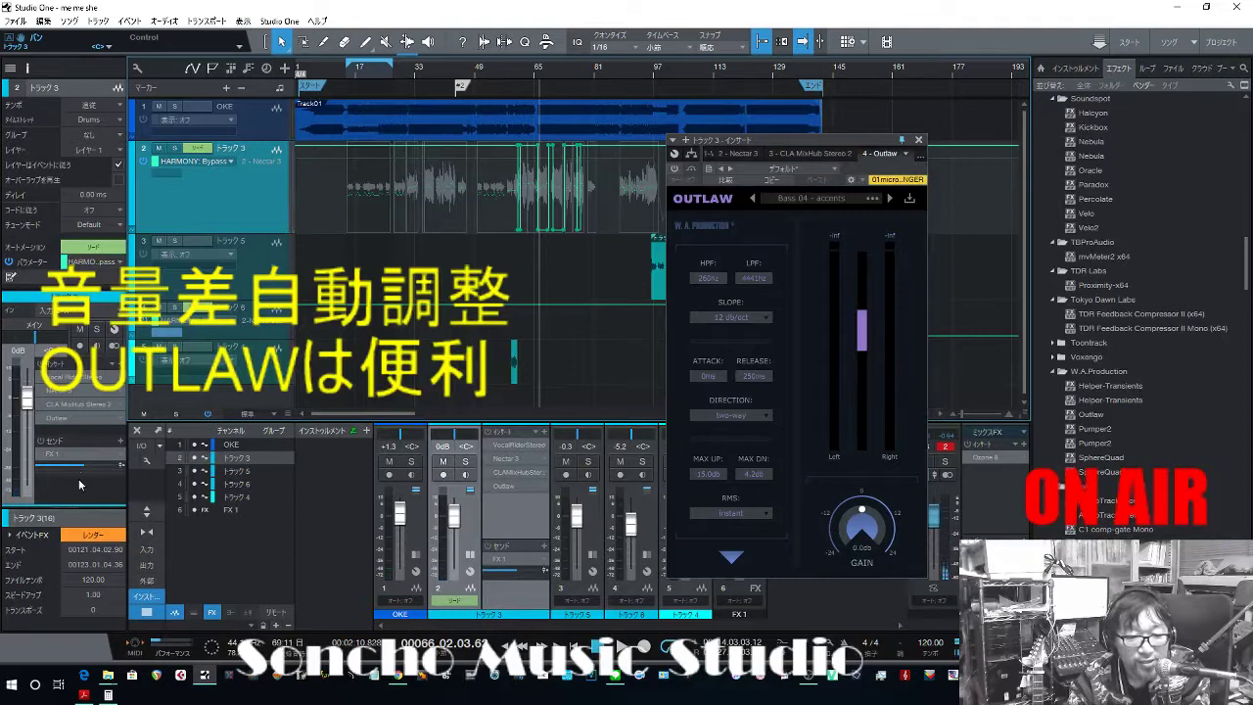
Re-enable the FX 1 send and the Outlaw insert on トラック 3.
click(39, 443)
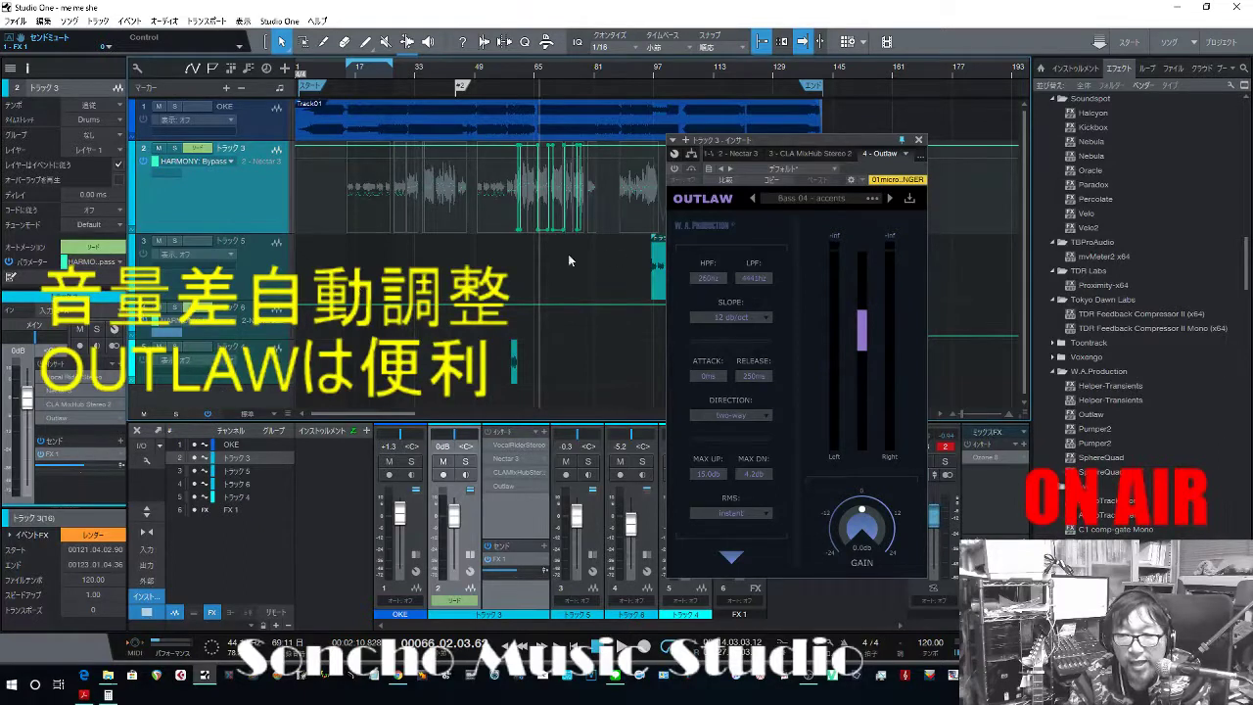
click(674, 169)
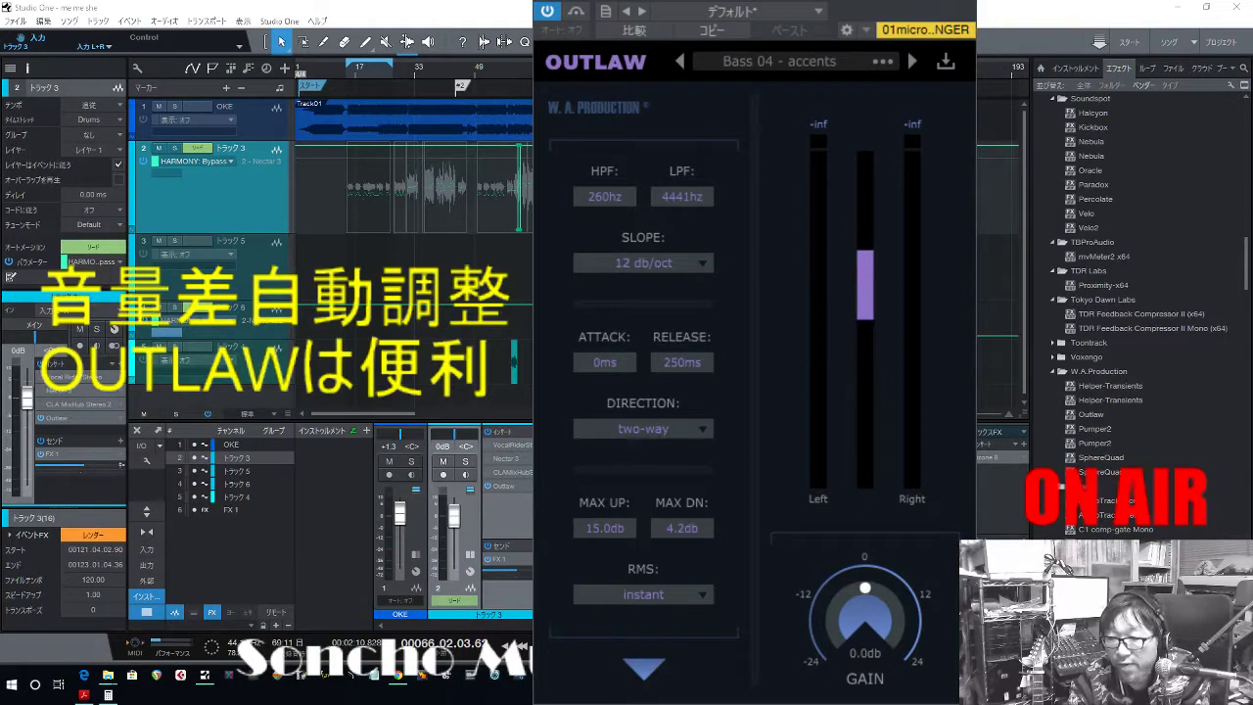
Show Outlaw's Mix, Target and Gate knobs, and try Mix at 44% with Target at -48.0 dB.
click(644, 667)
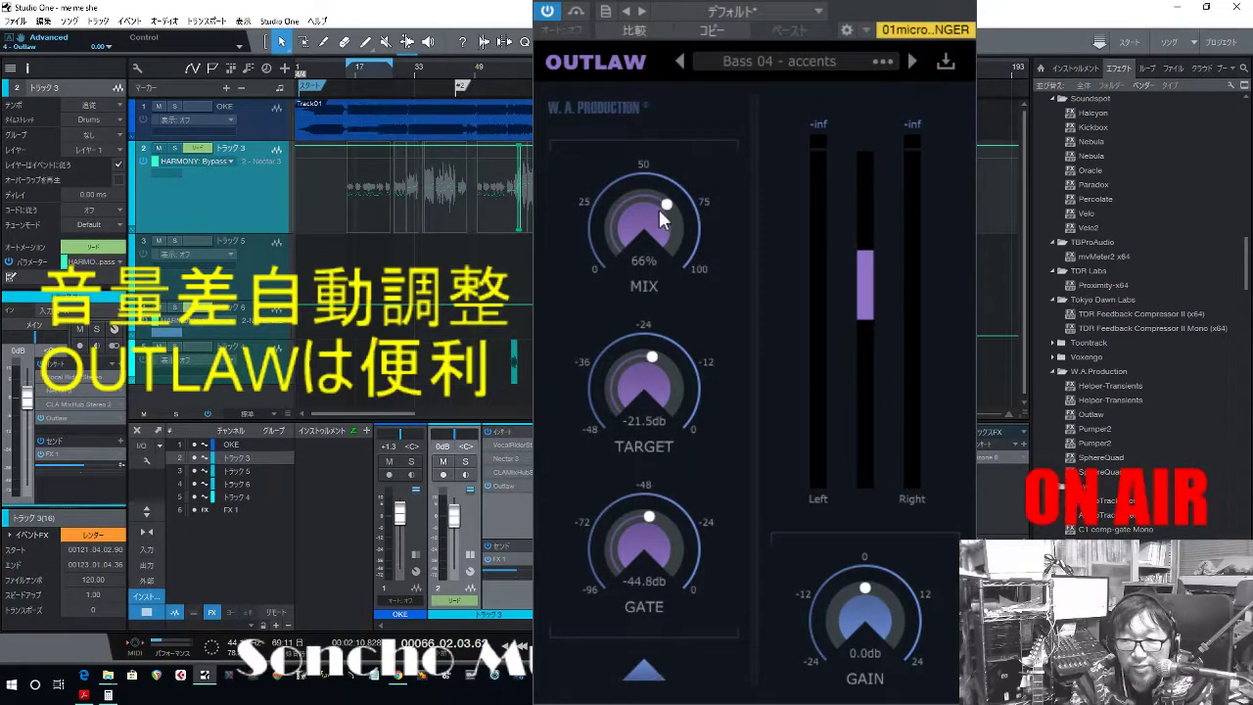
drag(664, 213, 638, 281)
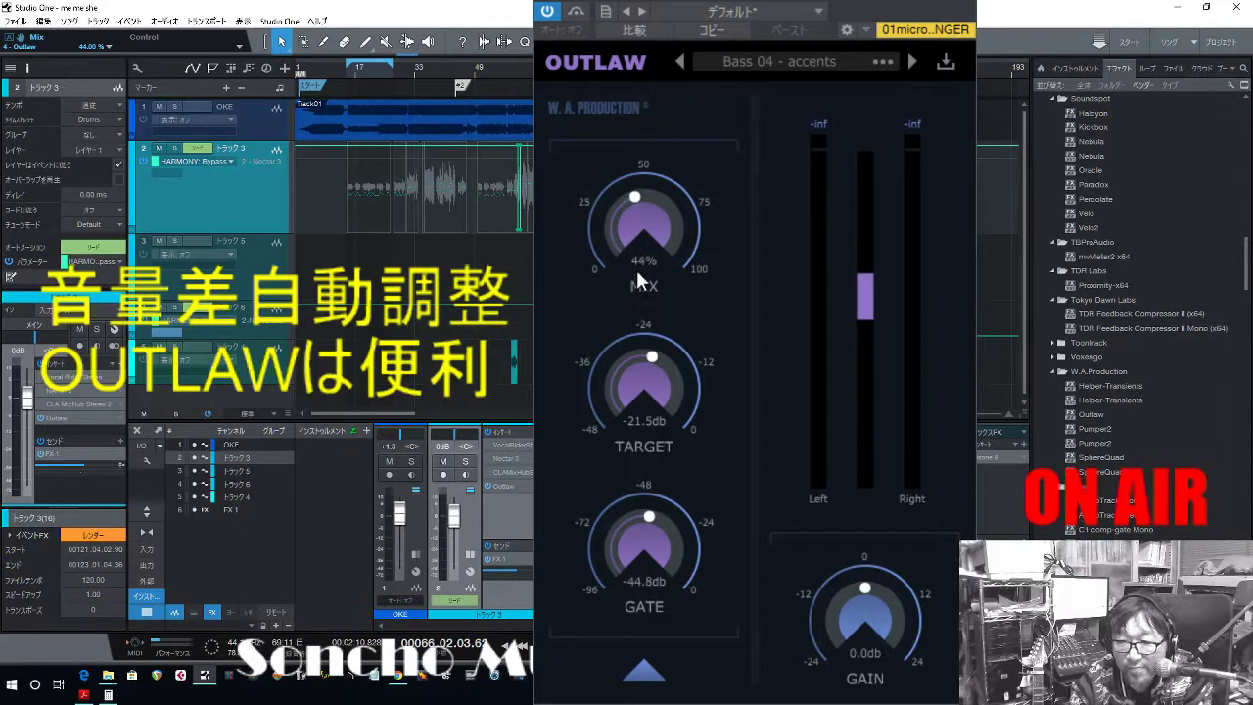
drag(635, 376, 655, 563)
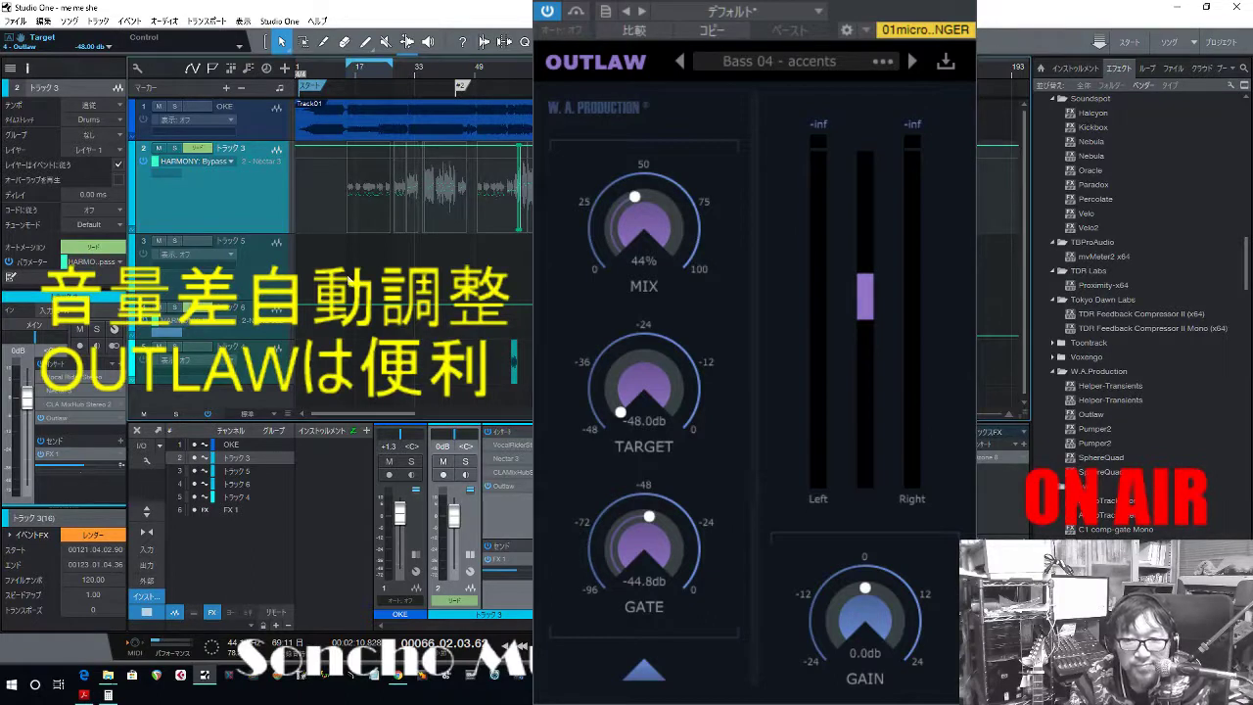
Play from the beginning of the vocal and raise Outlaw's Target to -18.6 dB.
click(350, 281)
key(space)
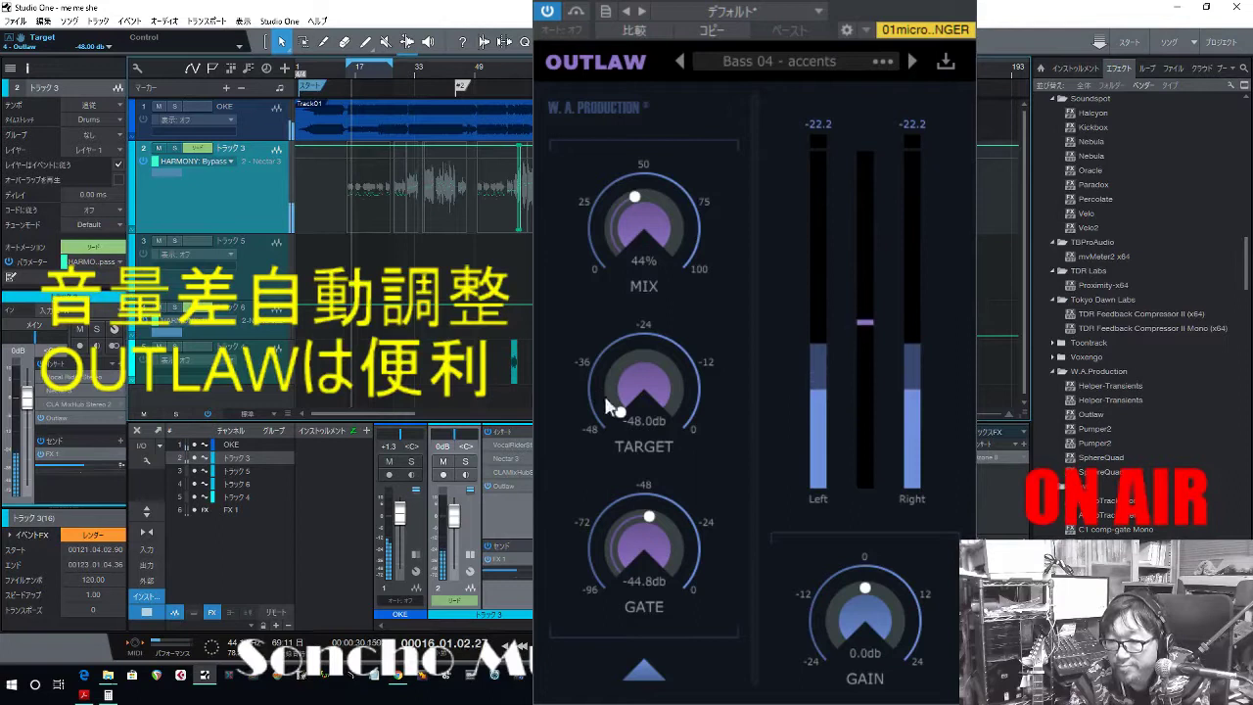
drag(617, 410, 757, 238)
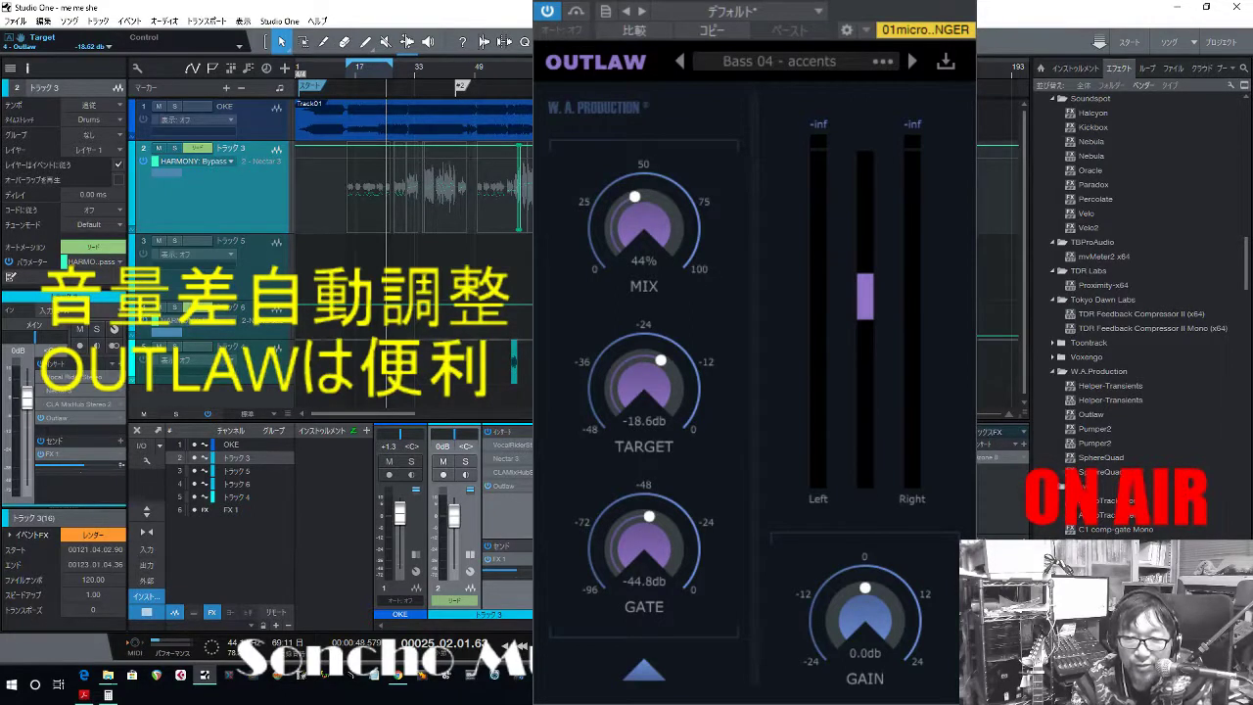
While auditioning from bar 16, set Outlaw's Mix to 59% and Target to -25.3 dB, and set Gate to -38.3 dB.
click(353, 270)
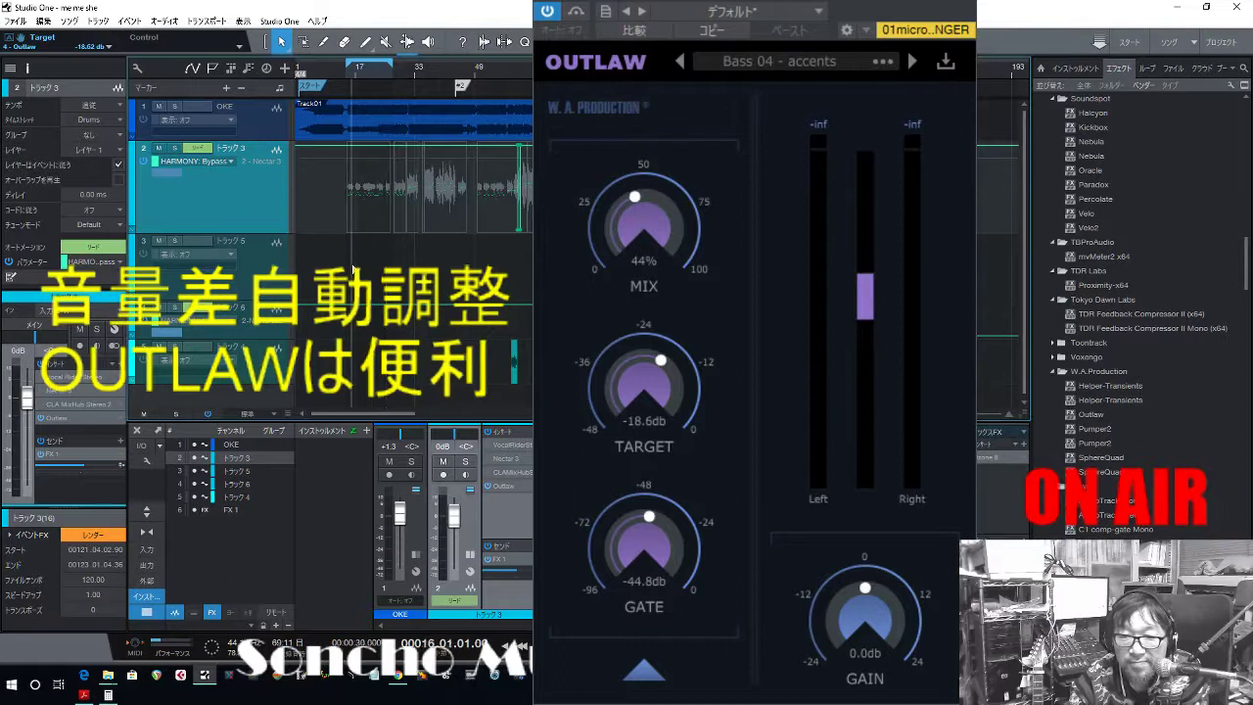
key(space)
drag(648, 199, 708, 157)
drag(667, 355, 653, 394)
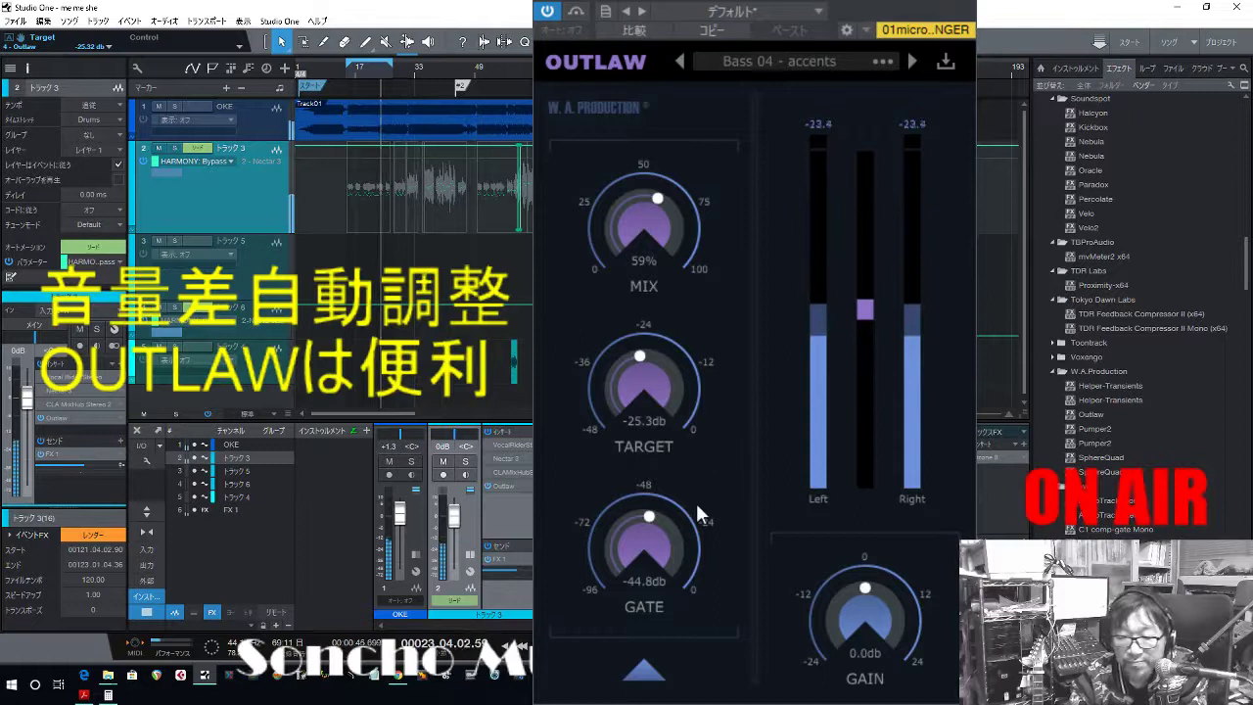
key(space)
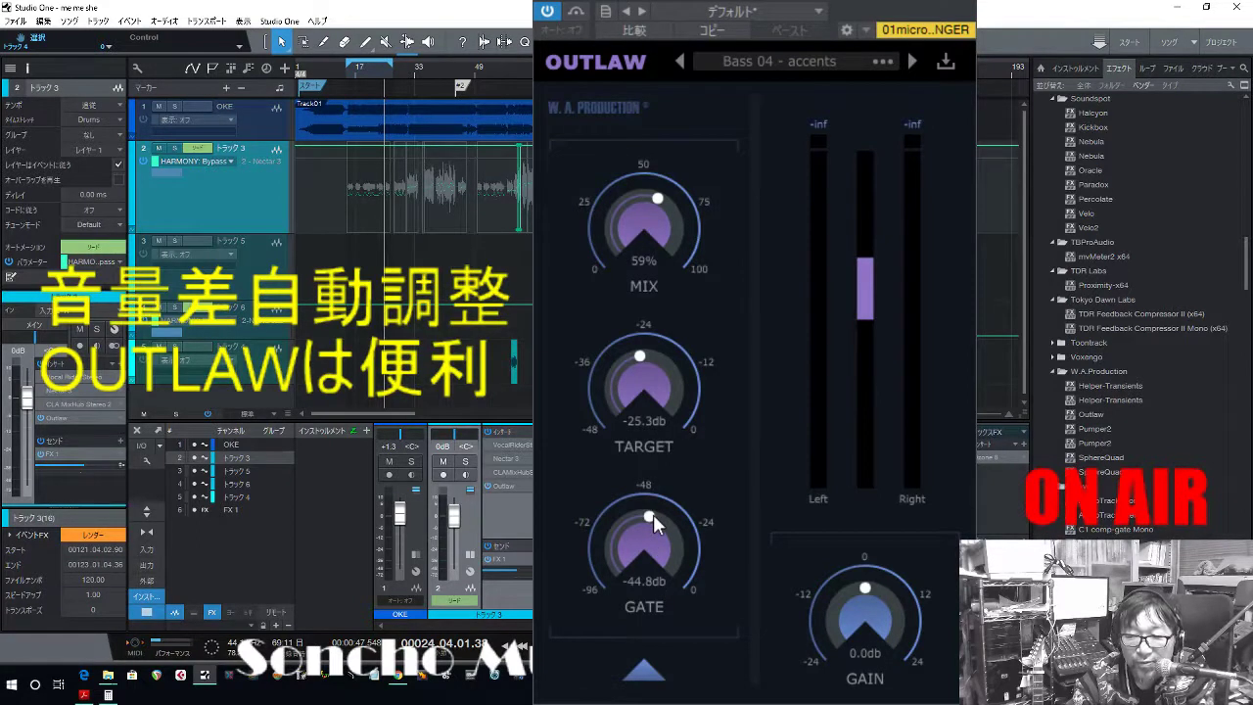
drag(654, 514, 703, 501)
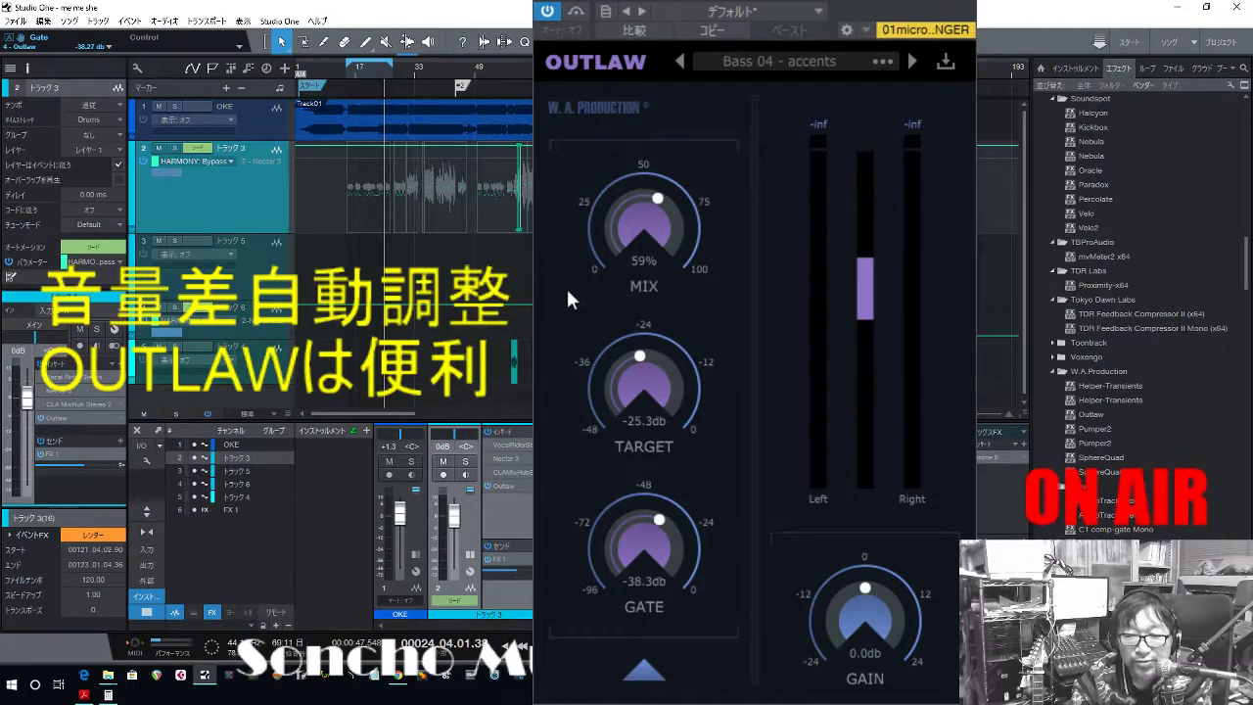
In Outlaw's filter settings, sweep the HPF and return it to 260 Hz, set the LPF to 3562 Hz and Slope to 24 db/oct.
click(650, 670)
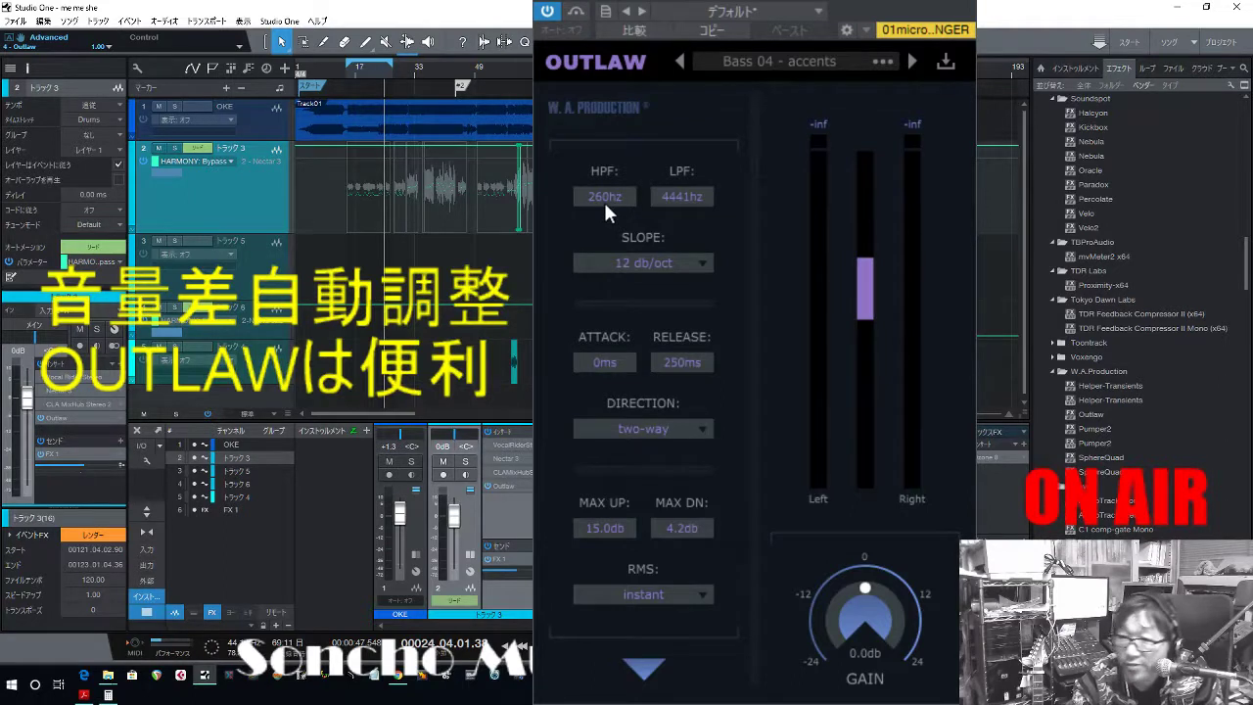
drag(603, 199, 603, 195)
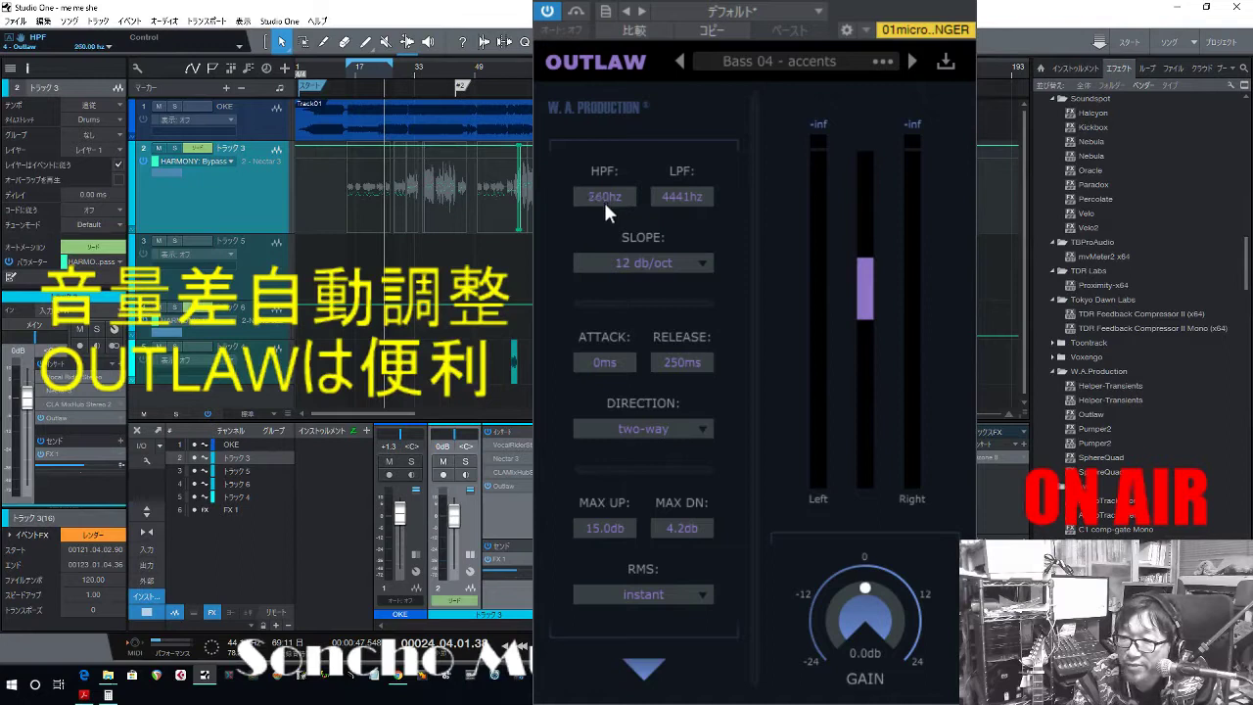
drag(604, 201, 603, 197)
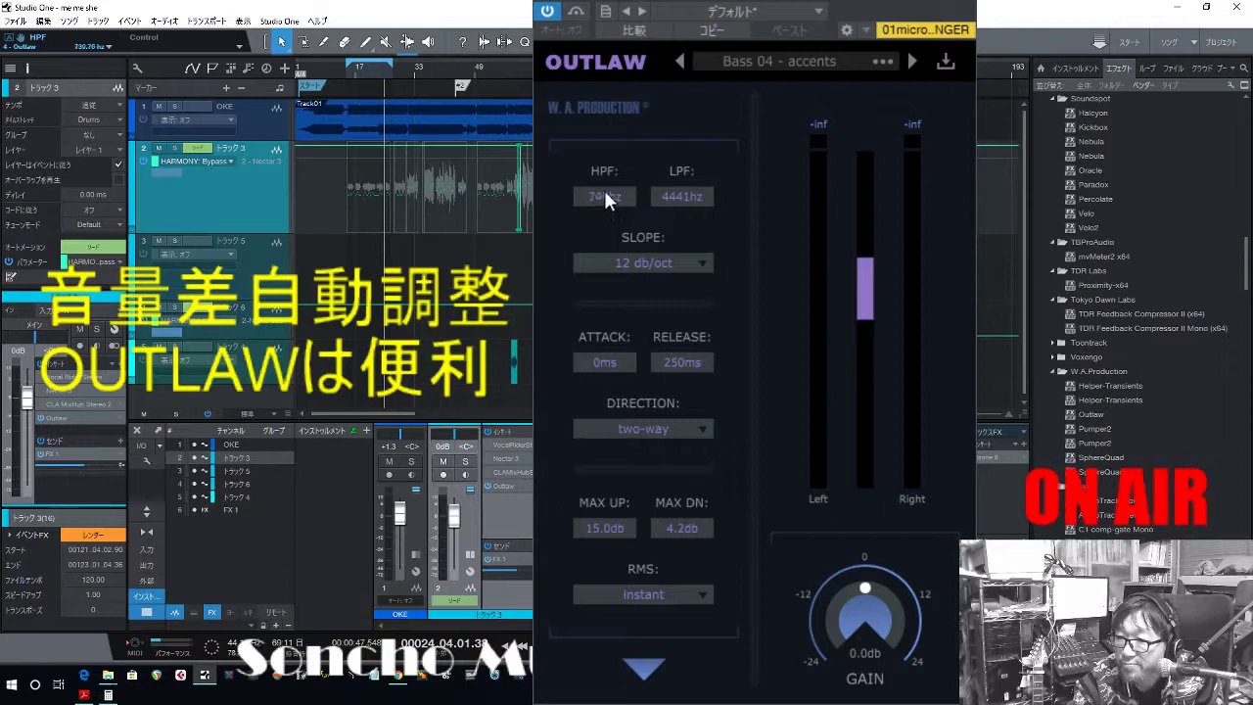
drag(607, 200, 610, 205)
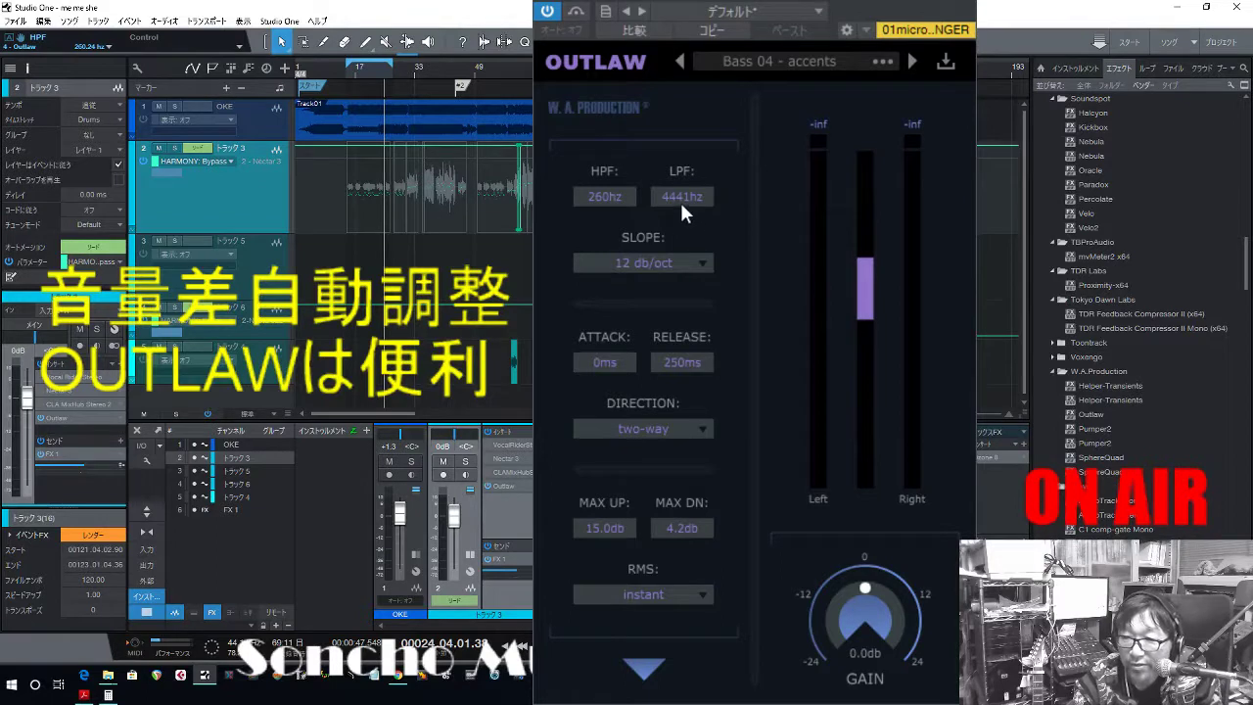
drag(680, 193, 680, 194)
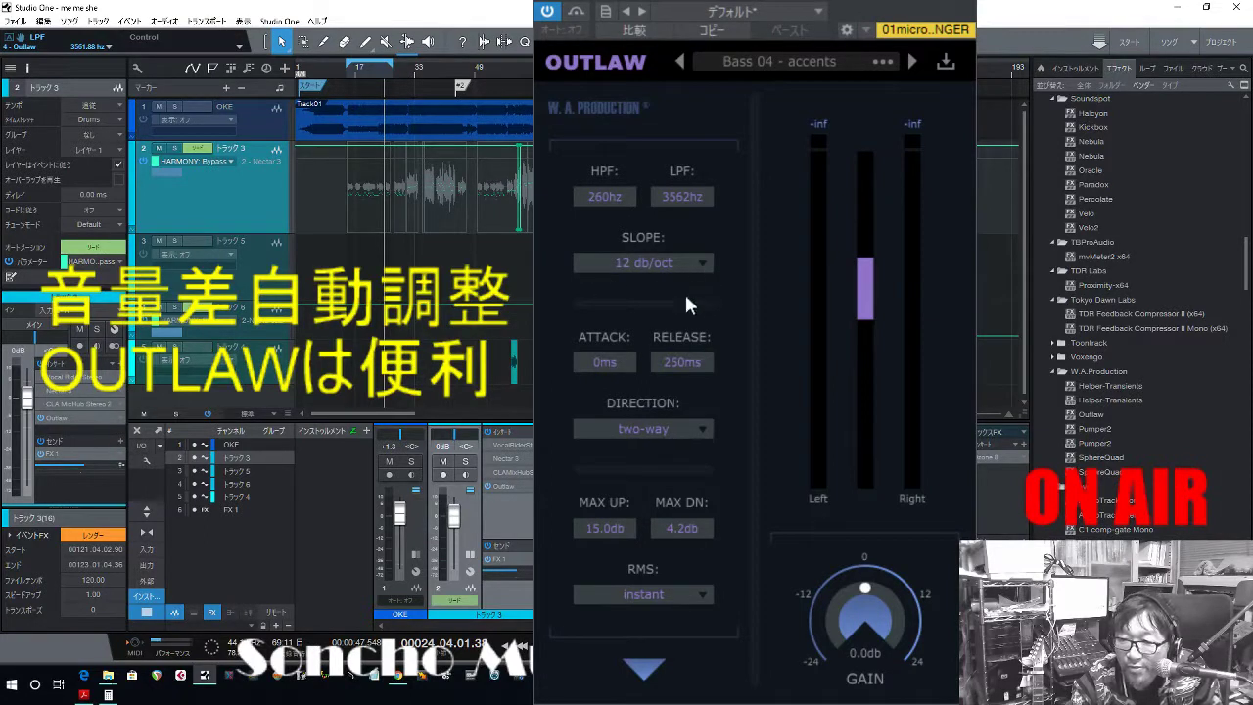
click(670, 327)
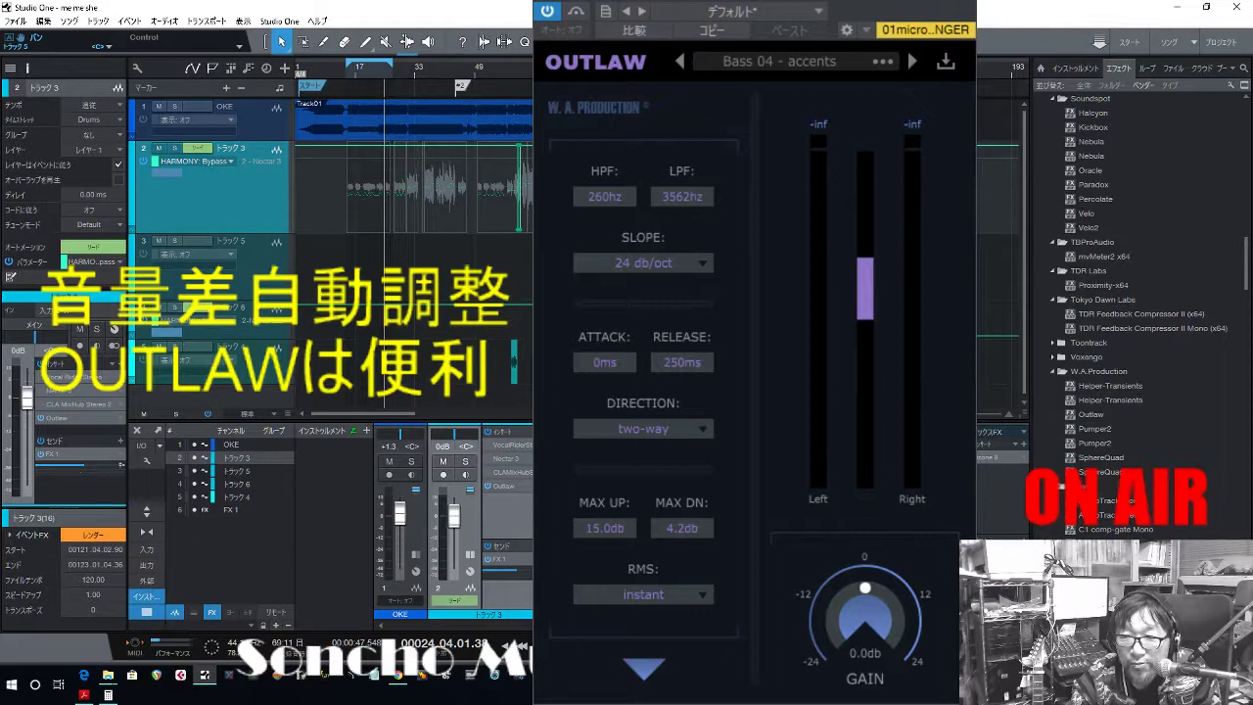
Move the playhead to bar 66 and set Outlaw's MAX DN to 2.9 dB.
click(543, 69)
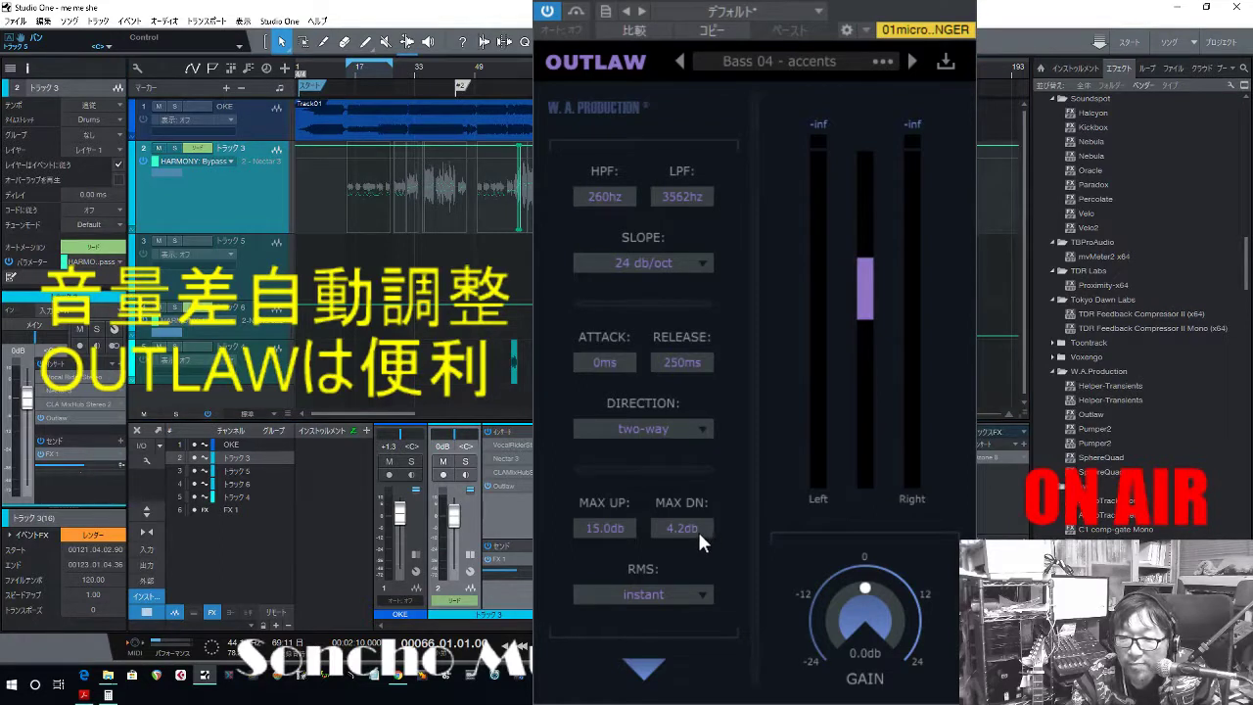
drag(697, 529, 702, 558)
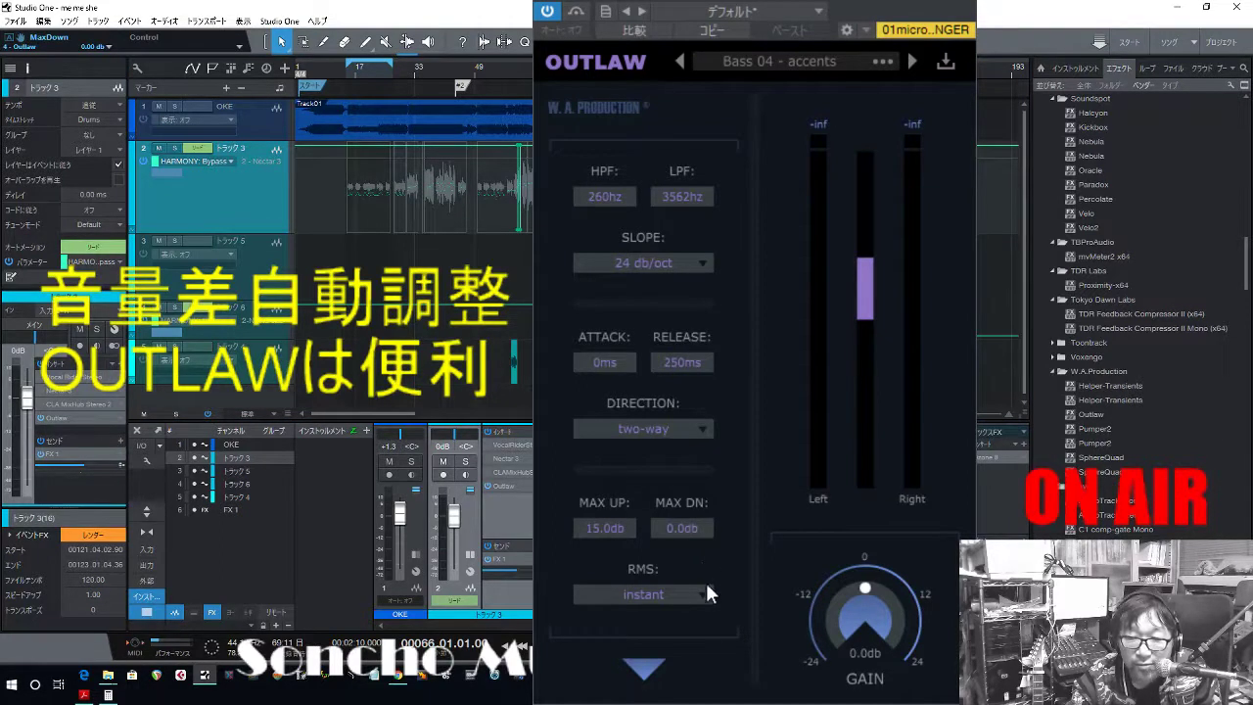
drag(703, 526, 703, 509)
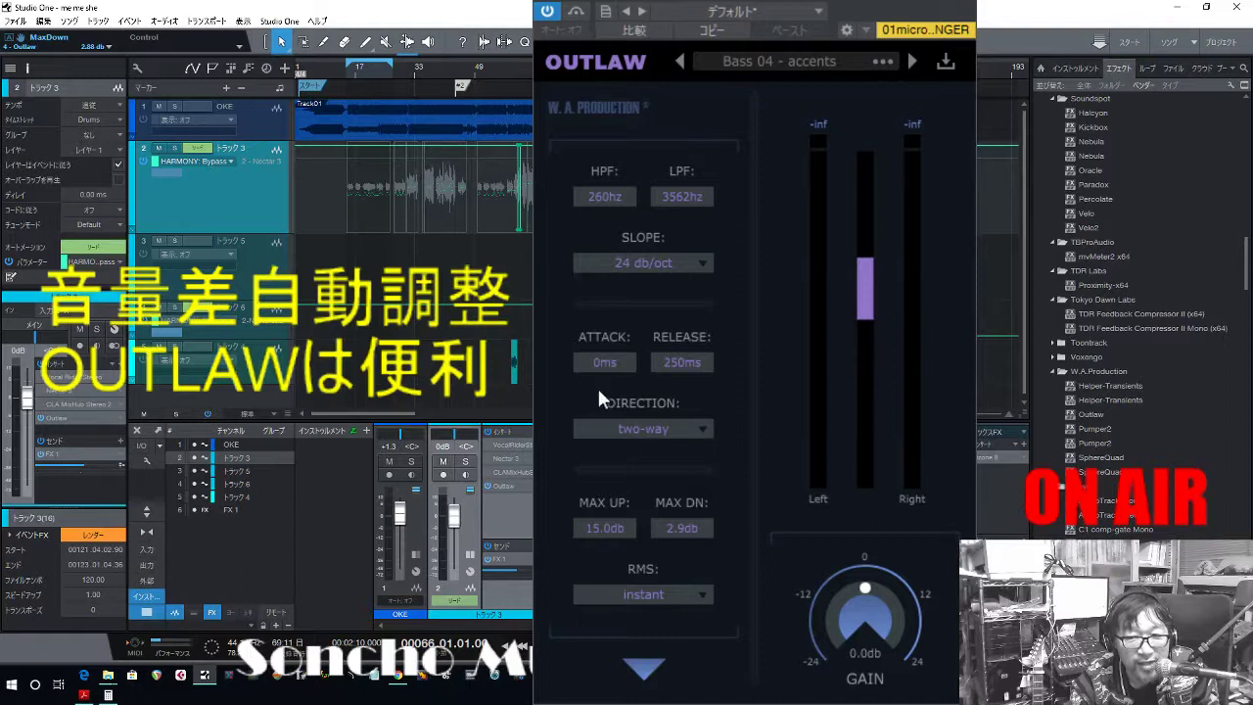
Play the loud vocal section from bar 64 with Outlaw active, and stop playback after the passage.
click(529, 260)
key(KP_Subtract)
key(KP_Subtract)
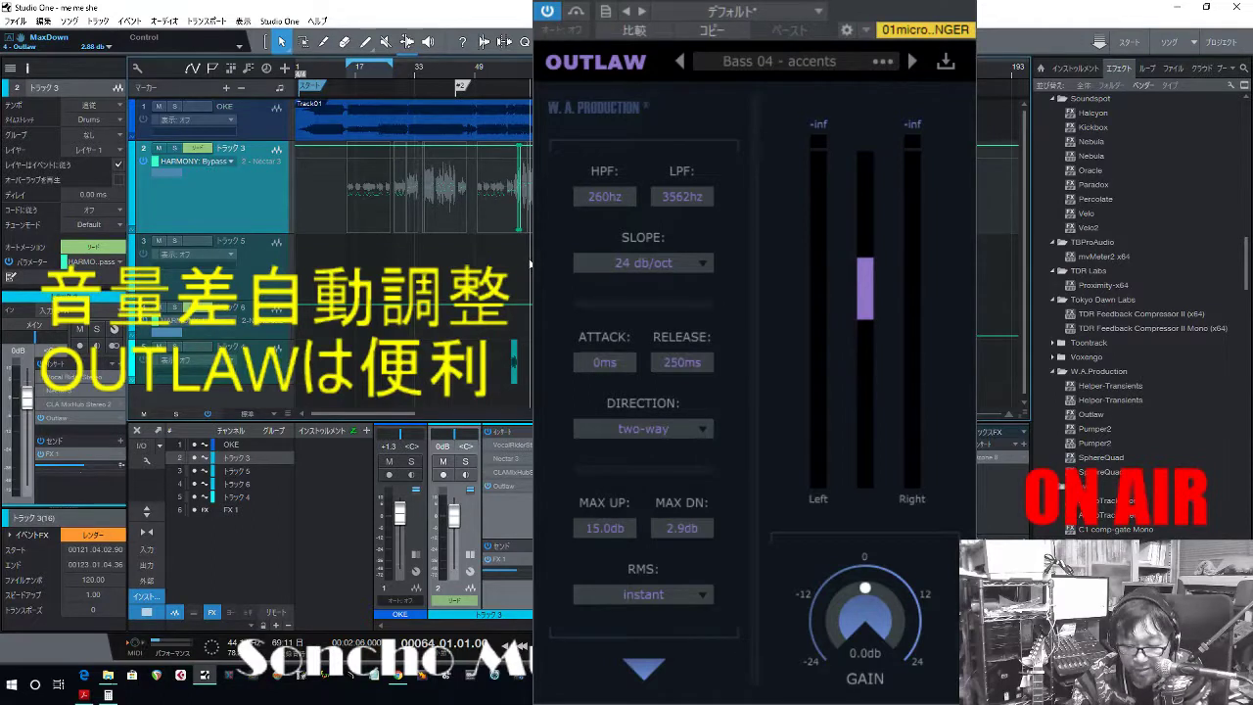
key(space)
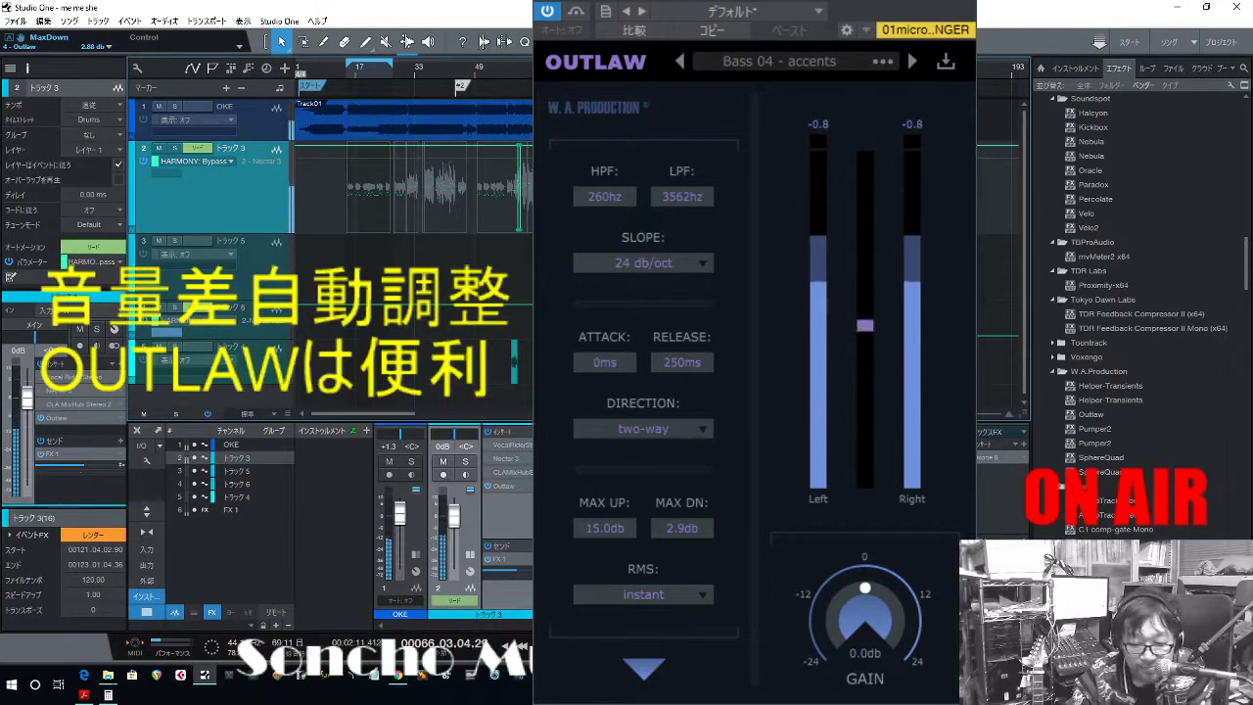
key(space)
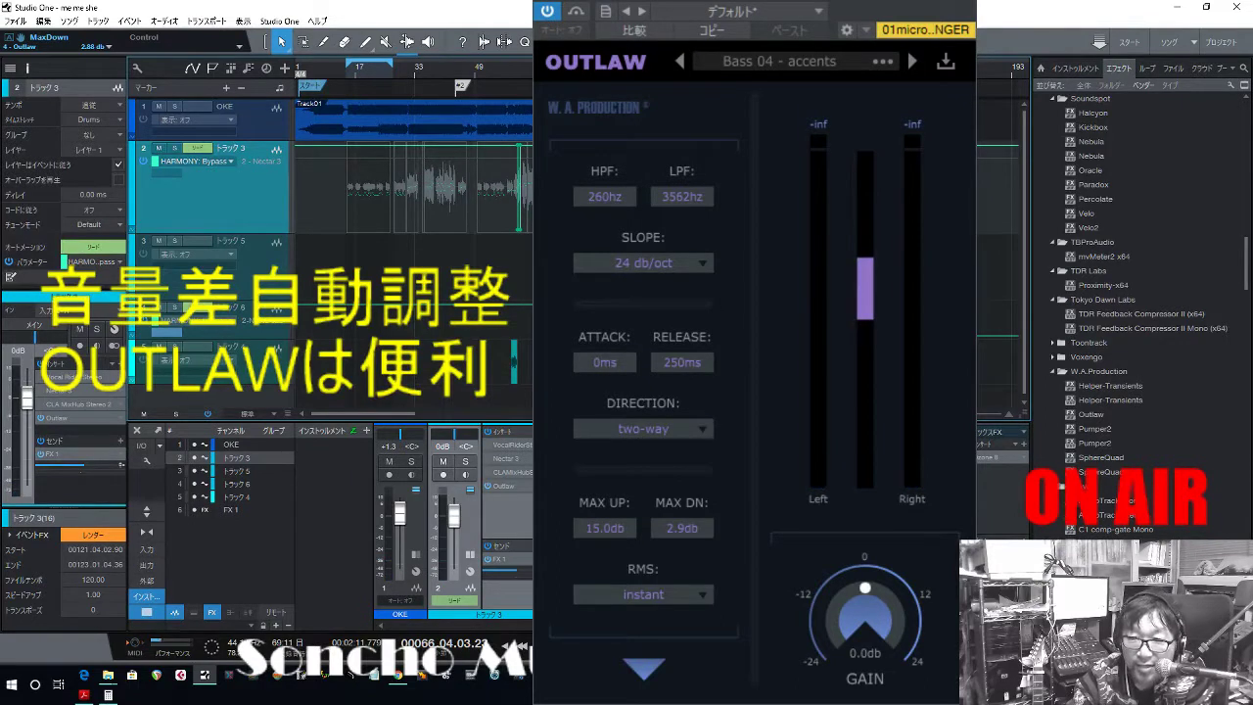
Replay the loud section, bypassing and re-enabling Outlaw to compare the vocal with and without it.
key(KP_Subtract)
key(space)
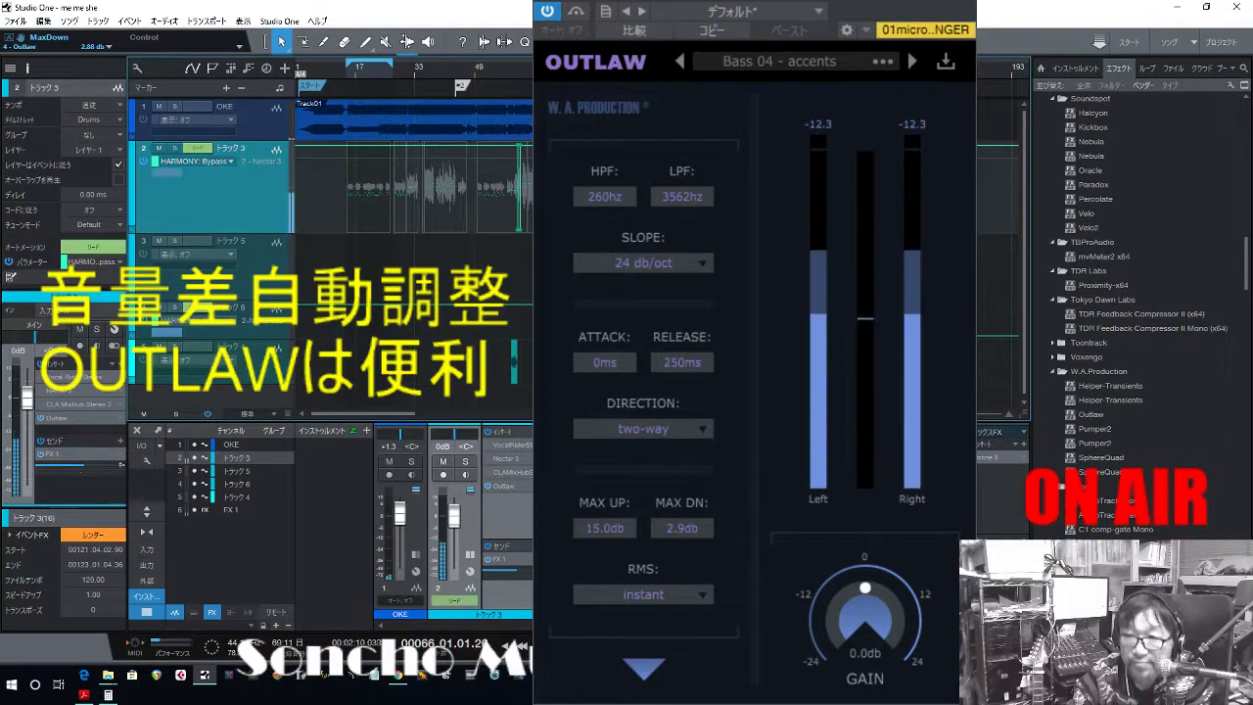
click(555, 12)
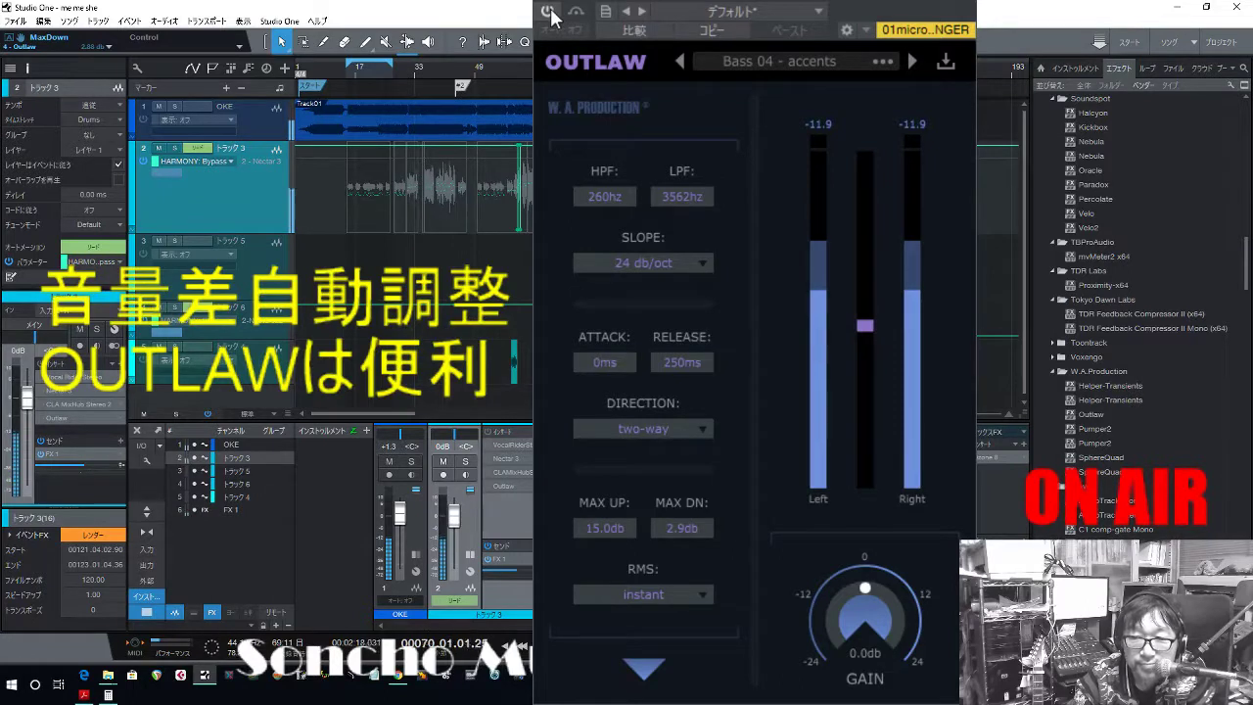
click(551, 13)
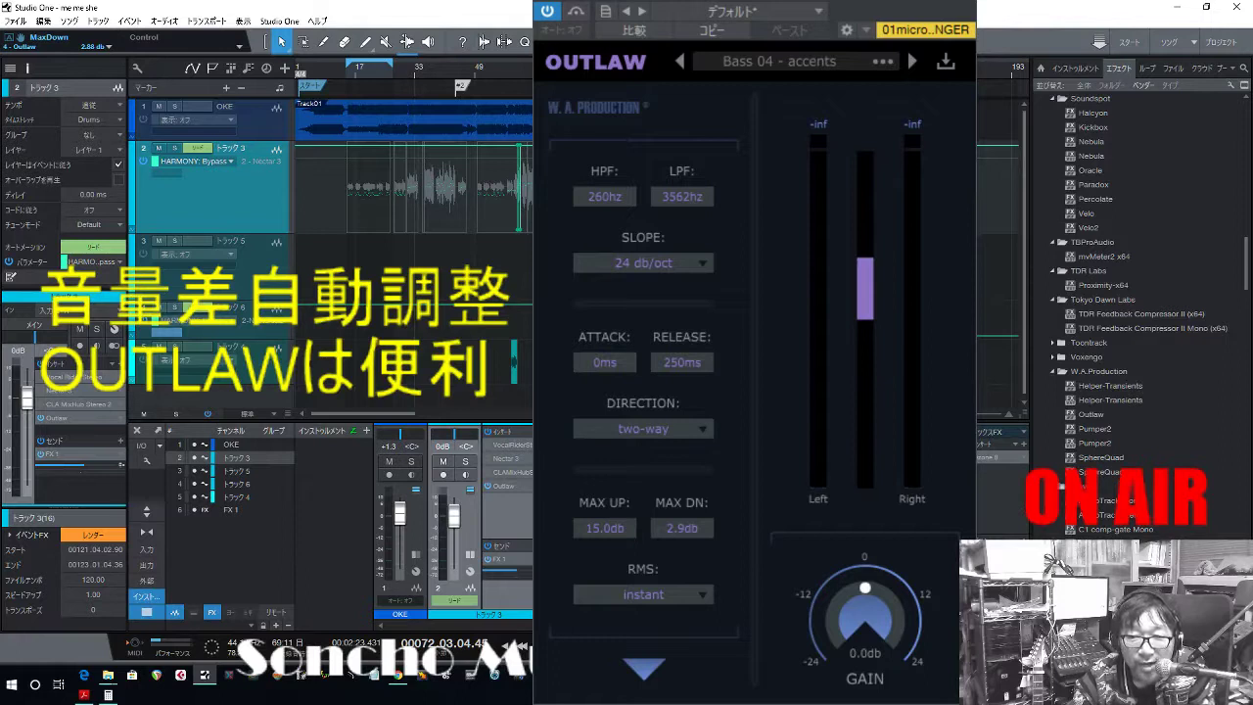
Play the quieter vocal from bar 18, toggling Outlaw off and on to compare the level.
click(368, 261)
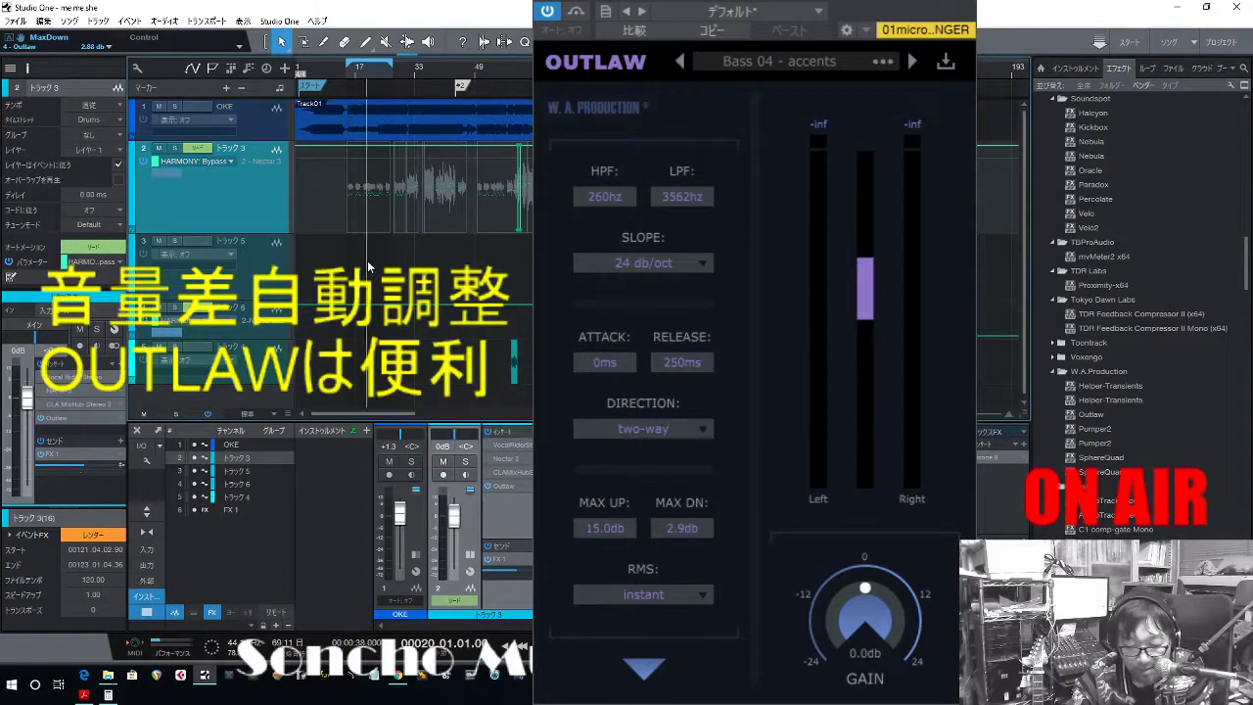
click(360, 260)
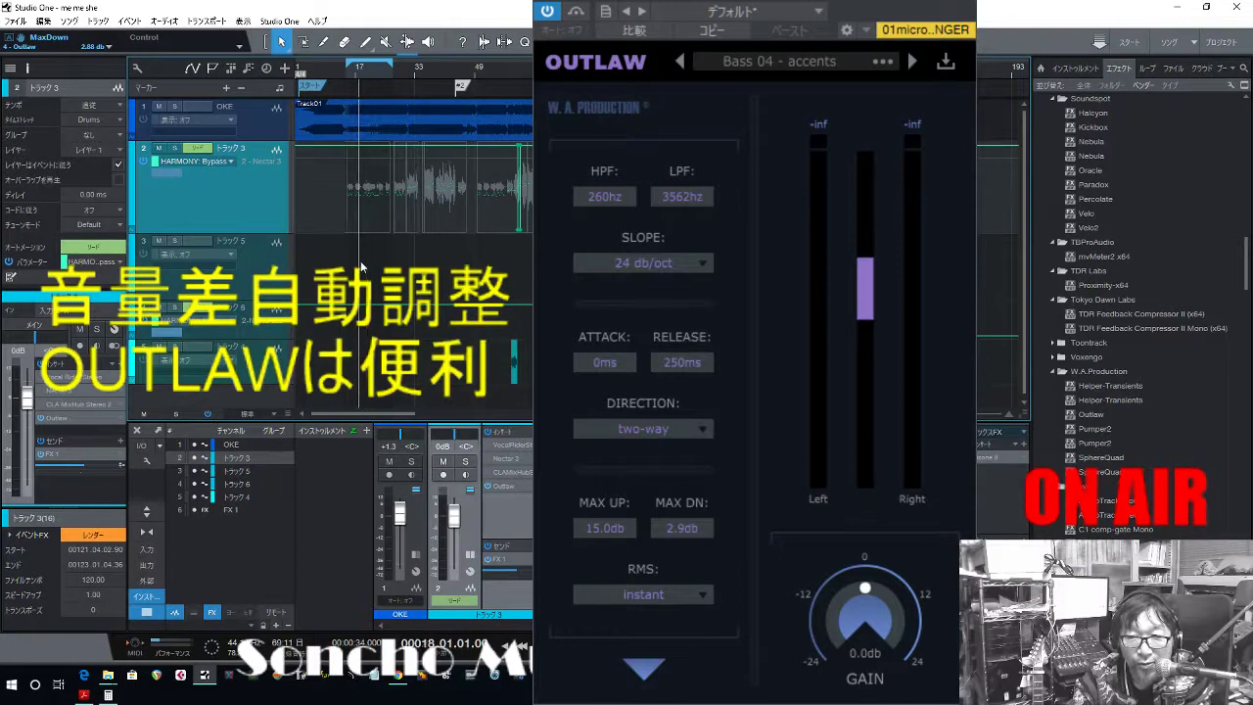
key(space)
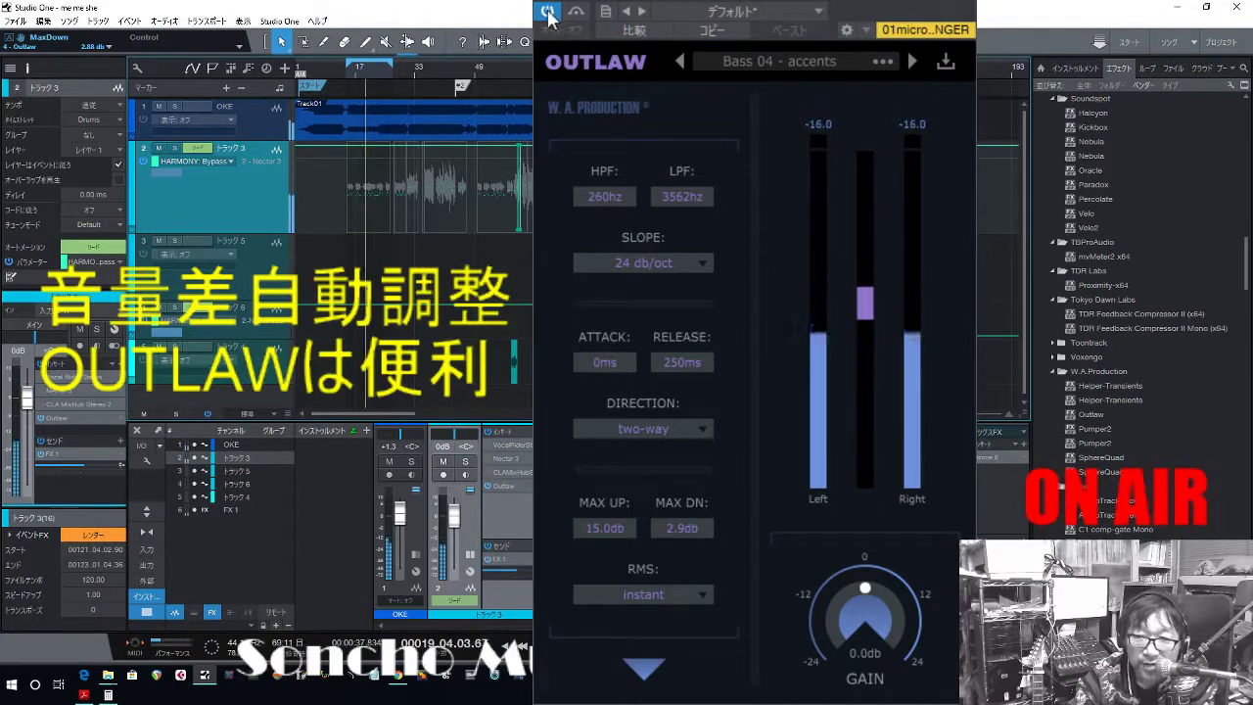
click(549, 11)
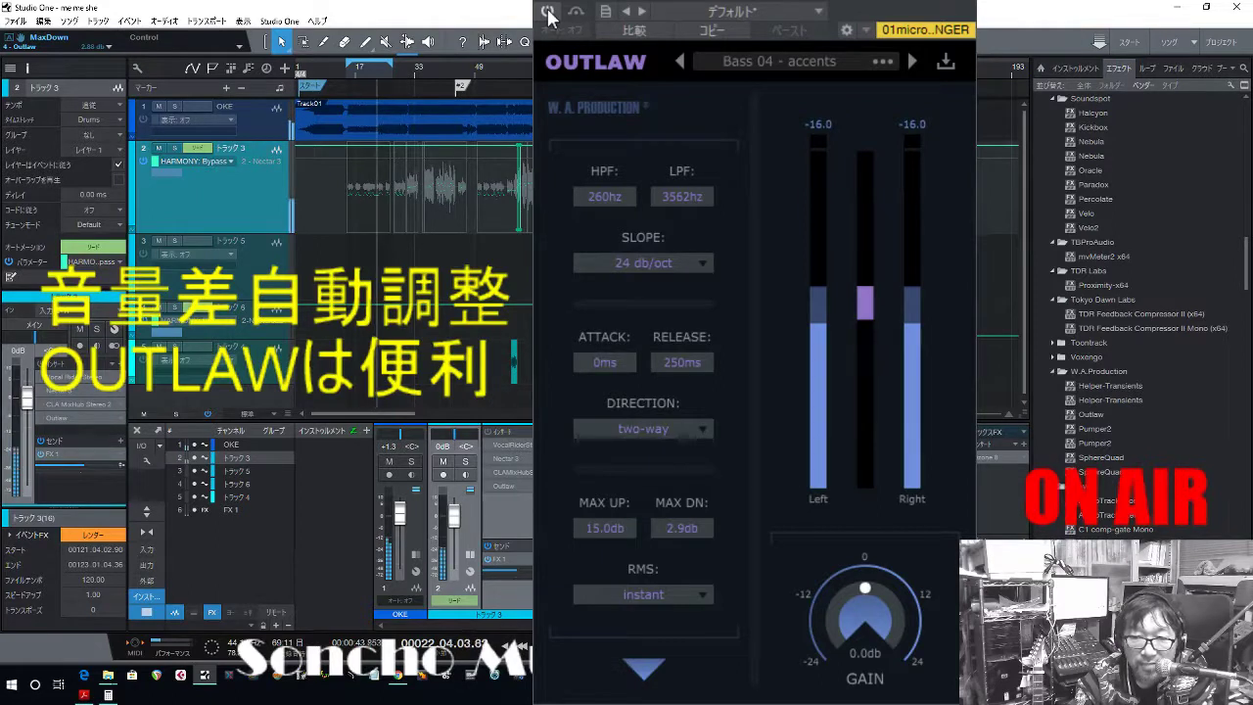
click(548, 14)
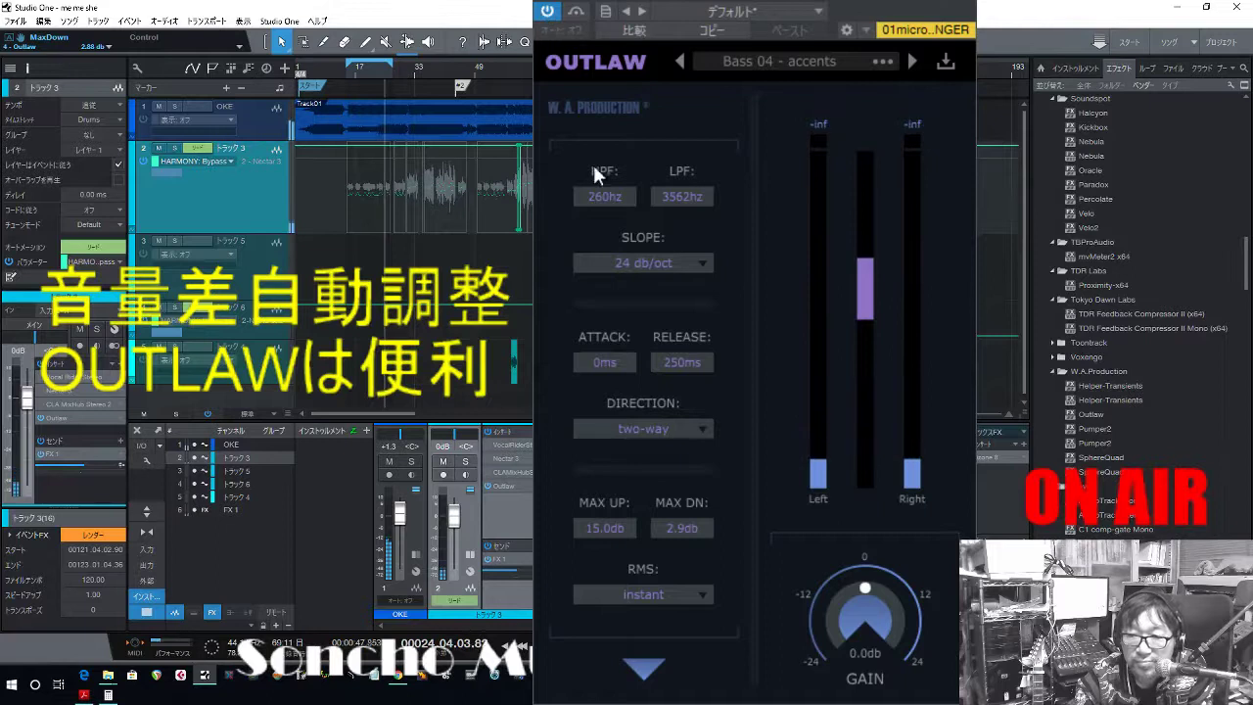
Set Outlaw's Target to -18.2 dB and replay the quiet vocal passage, toggling the plugin's bypass to compare.
click(647, 669)
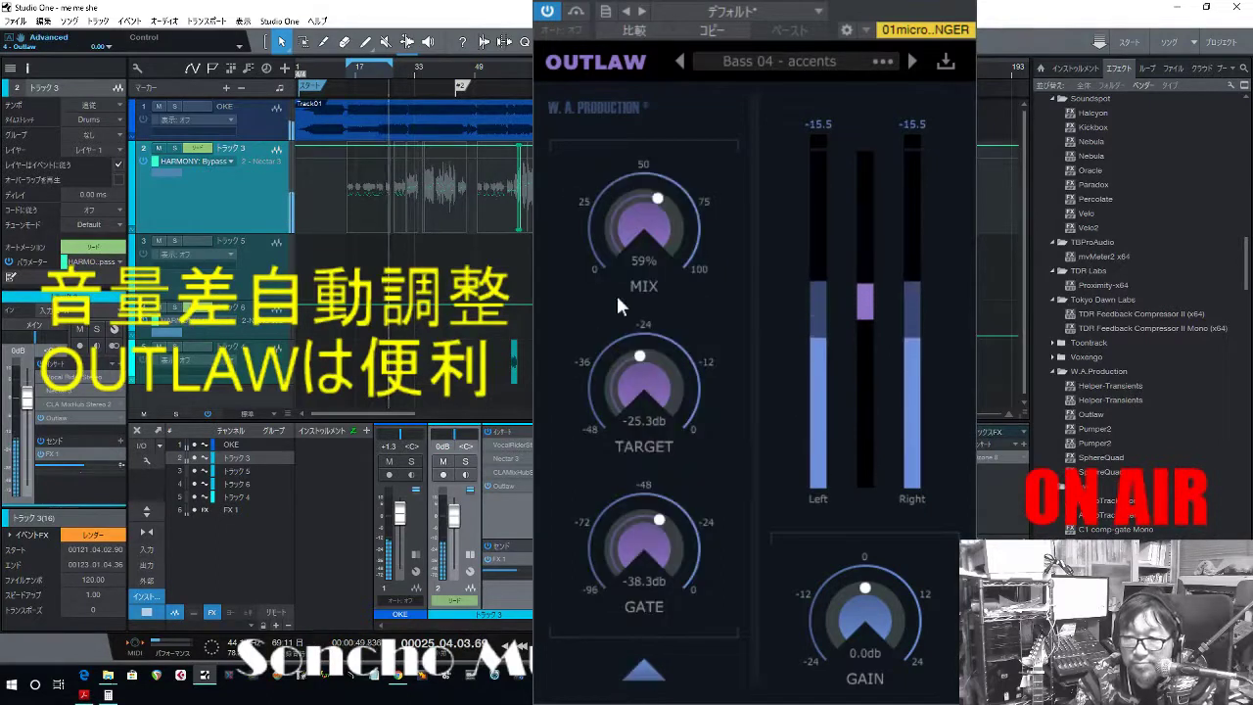
drag(645, 358, 650, 320)
key(space)
key(space)
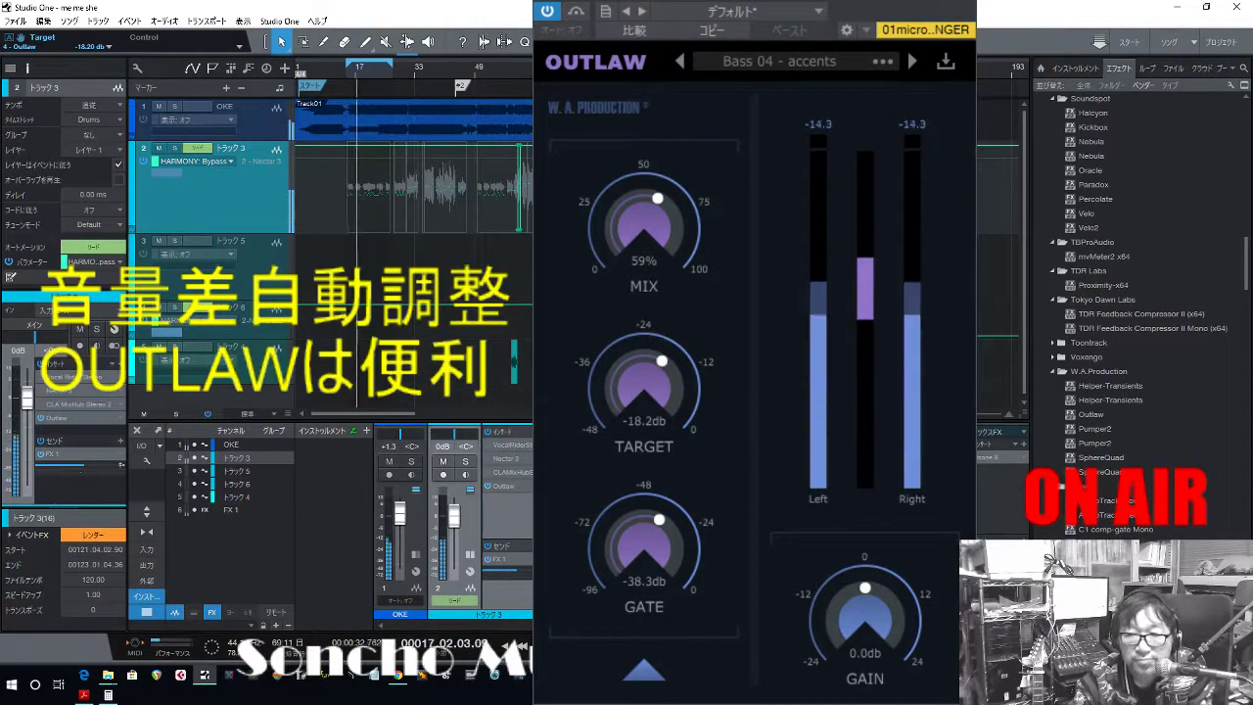
click(550, 12)
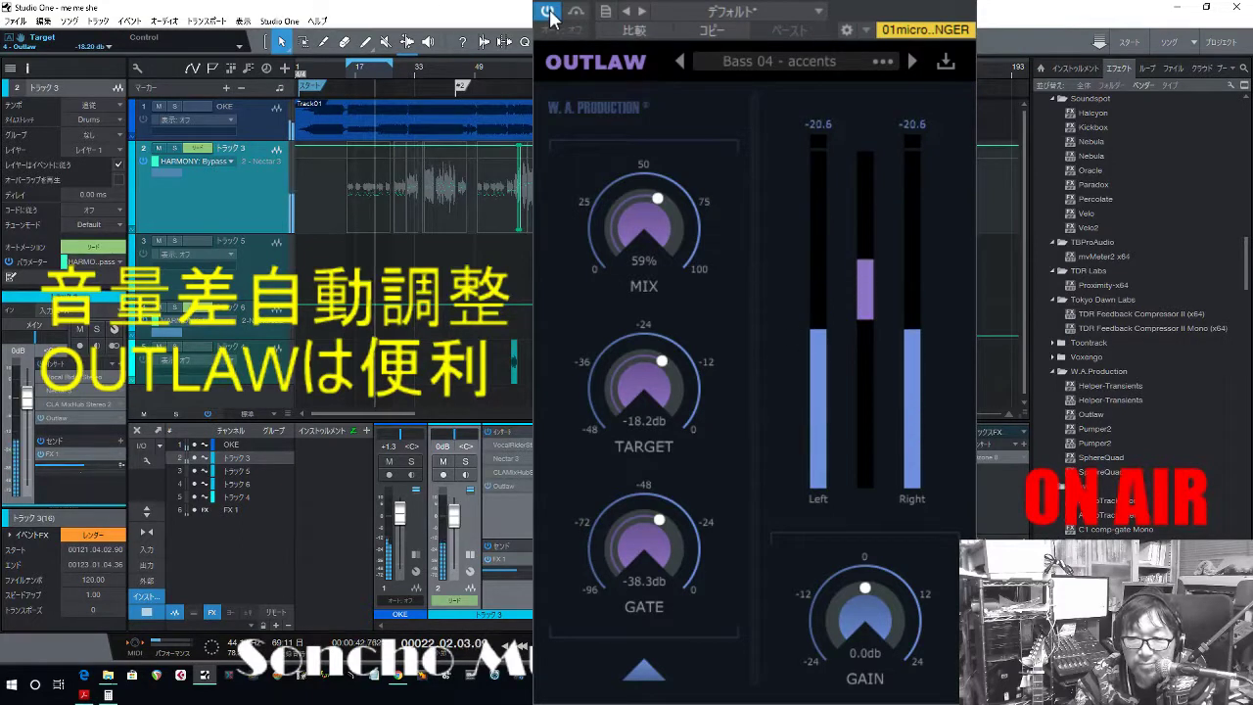